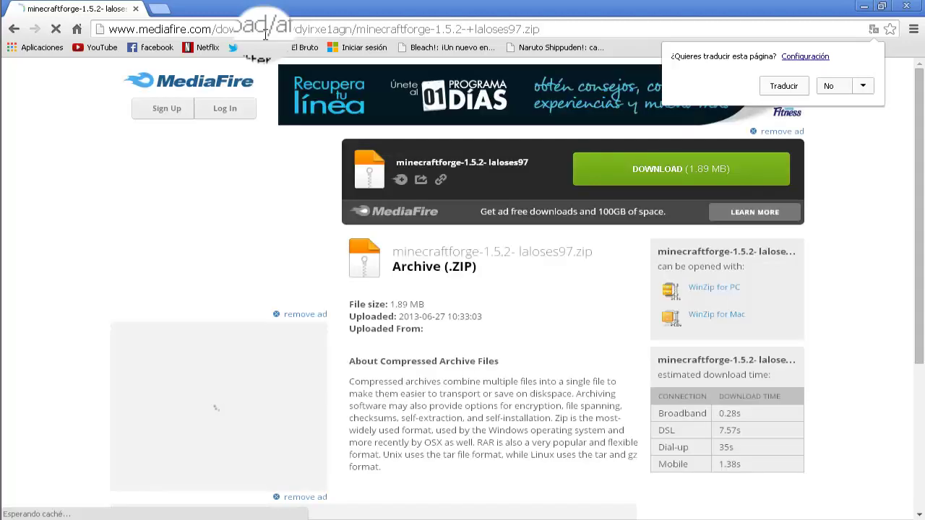
Download minecraftforge-1.5.2- laloses97.zip from MediaFire, save it to the desktop and close the browser
{"action": "left_click", "coordinate": [842, 88]}
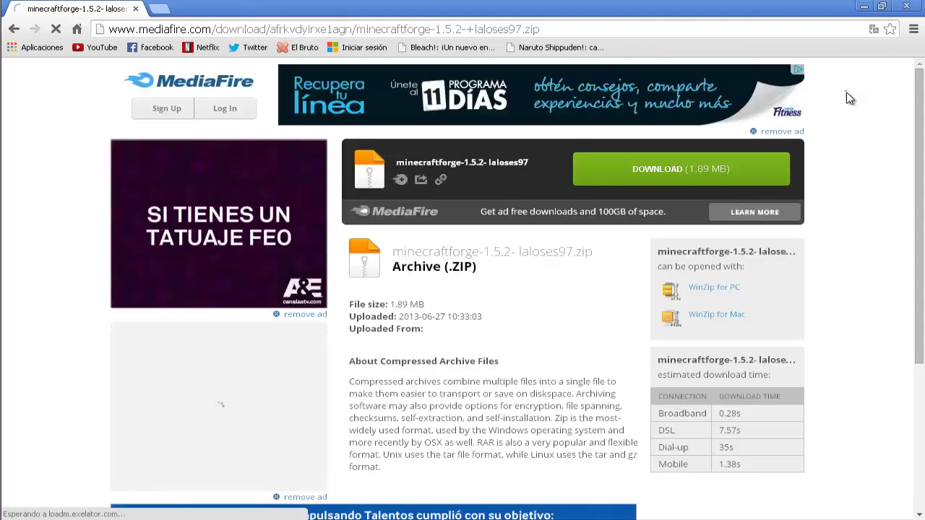
{"action": "left_click", "coordinate": [647, 172]}
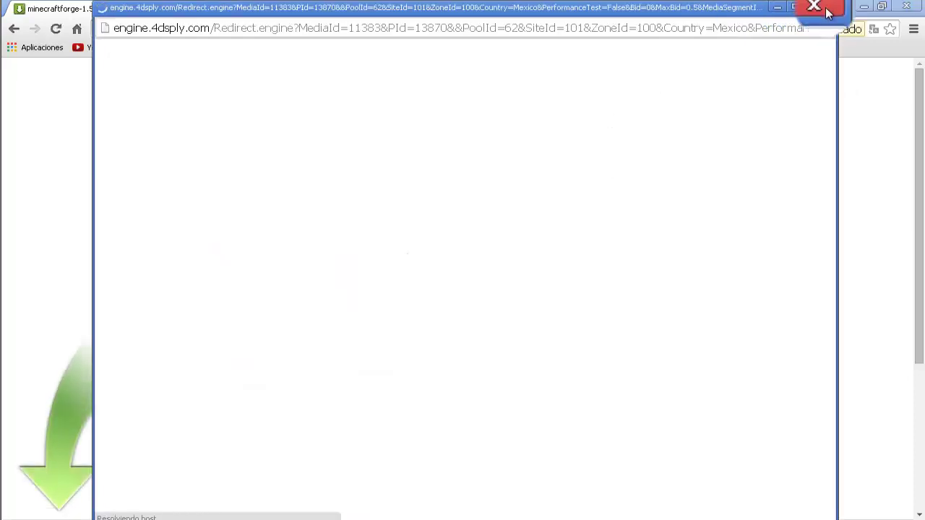
{"action": "left_click", "coordinate": [819, 7]}
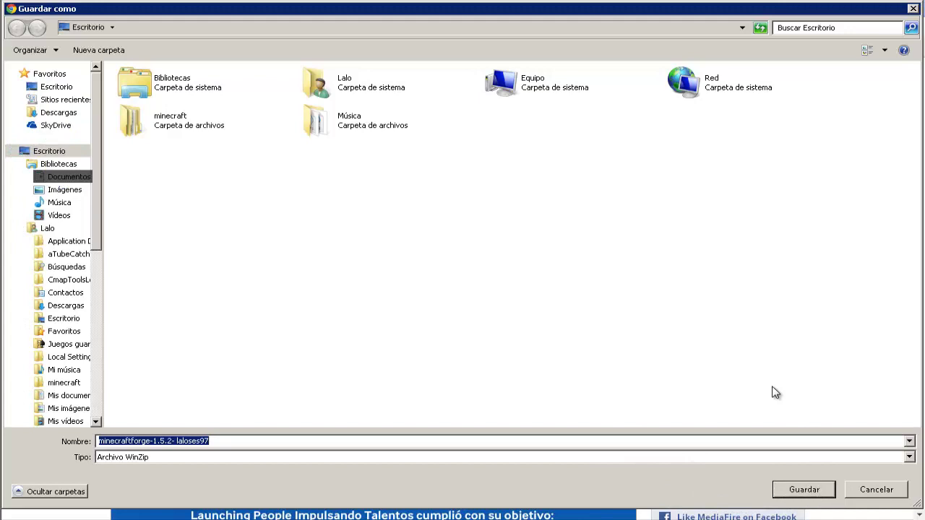
{"action": "key", "text": "Return"}
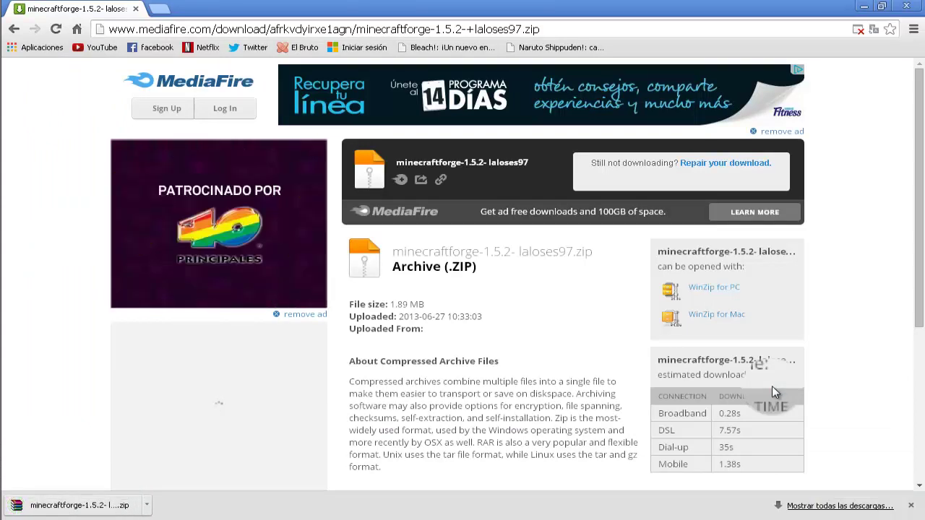
{"action": "left_click", "coordinate": [908, 7]}
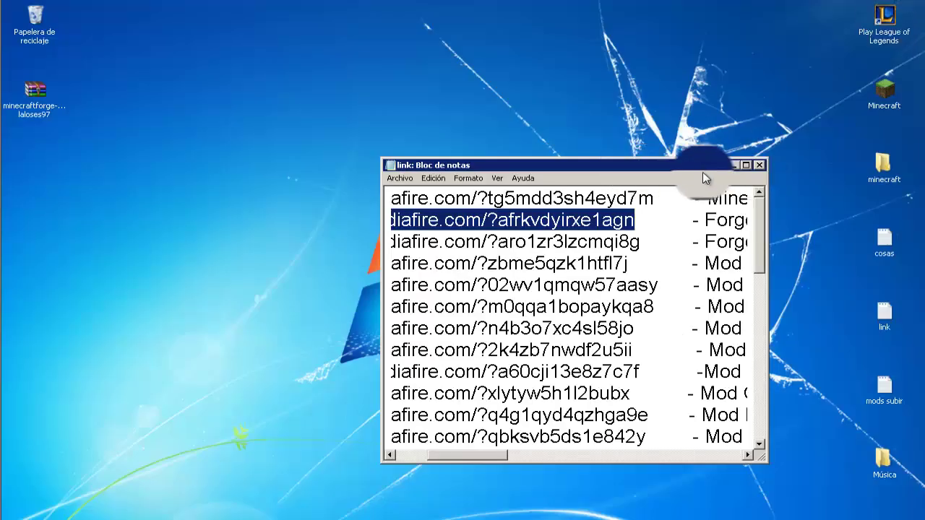
Move the link notes window lower and reposition the downloaded Forge archive on the desktop's empty area
{"action": "left_click_drag", "start_coordinate": [695, 176], "coordinate": [533, 375]}
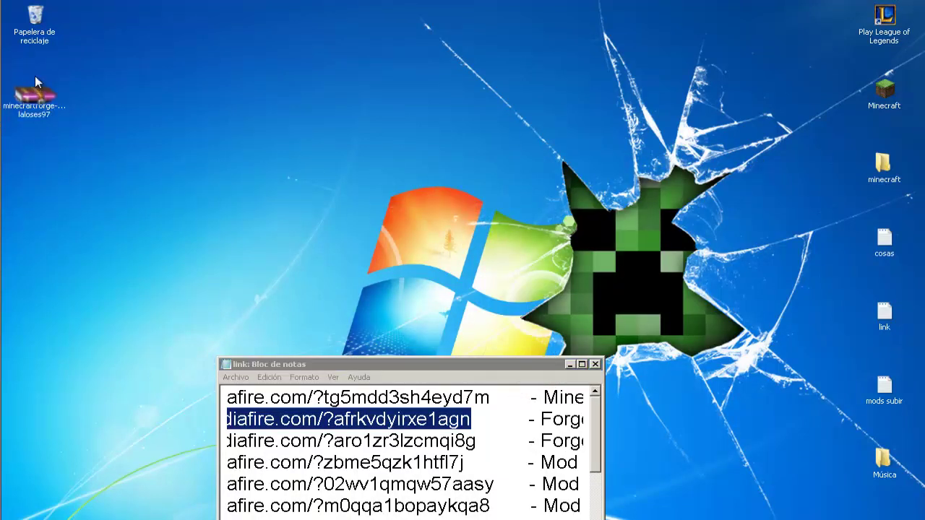
{"action": "left_click_drag", "start_coordinate": [35, 94], "coordinate": [322, 101]}
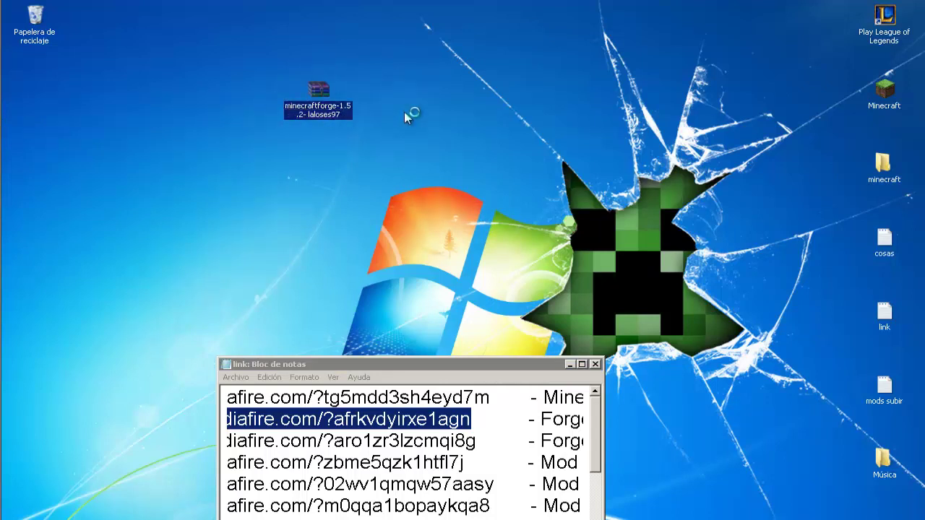
Open the Forge archive in WinRAR, look through its class files and close it again
{"action": "double_click", "coordinate": [322, 109]}
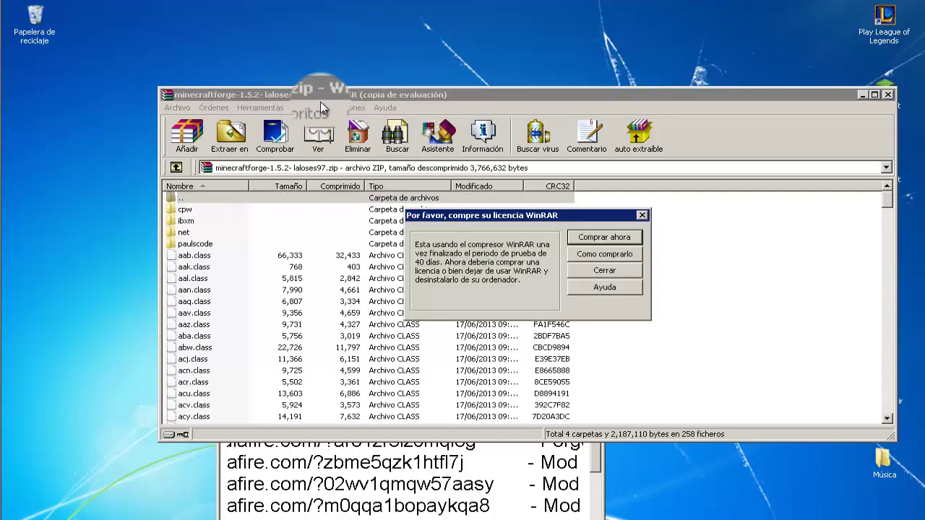
{"action": "key", "text": "Escape"}
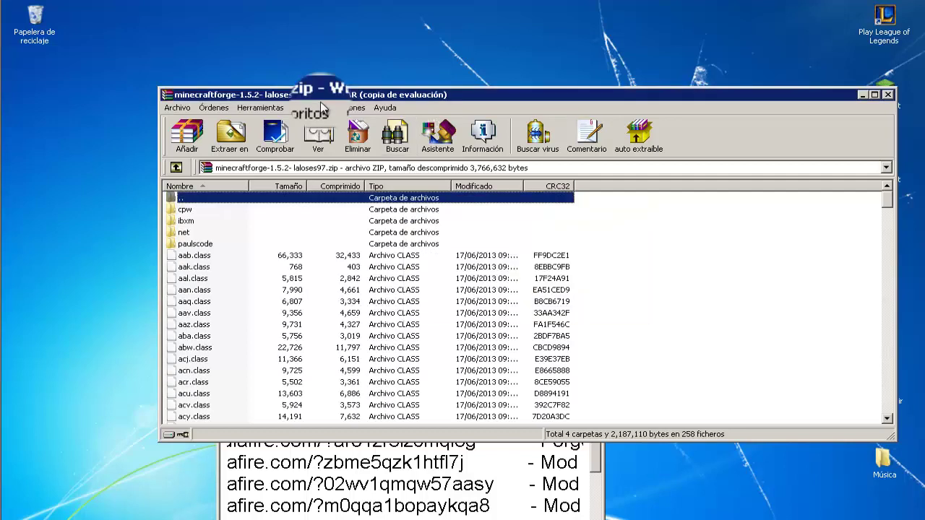
{"action": "scroll", "coordinate": [320, 101], "scroll_direction": "down", "scroll_amount": 13}
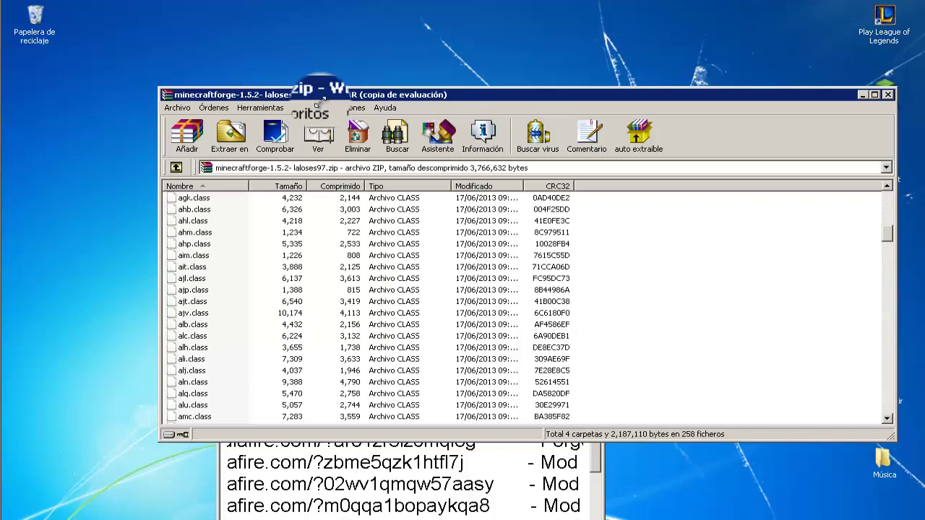
{"action": "key", "text": "Escape"}
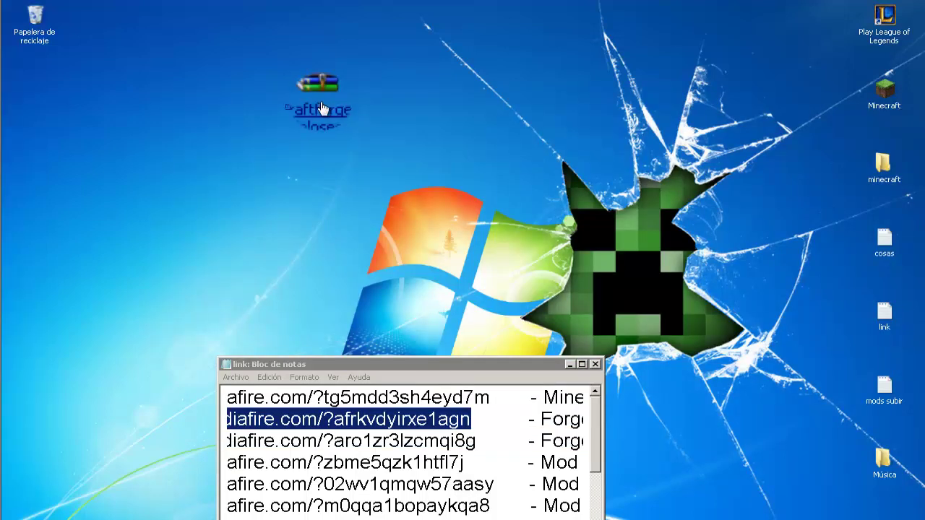
Reopen the Forge archive, dock its WinRAR window to the right half of the desktop and minimize it
{"action": "double_click", "coordinate": [322, 107]}
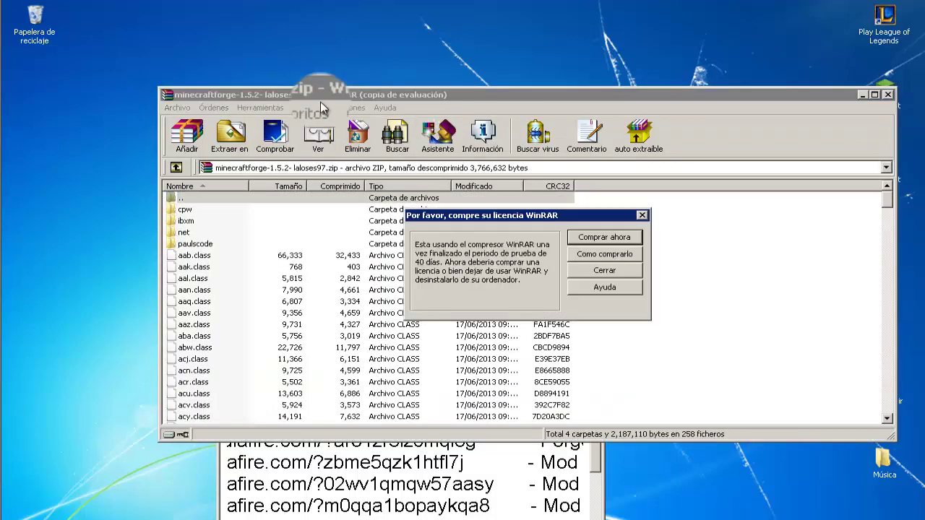
{"action": "key", "text": "Escape"}
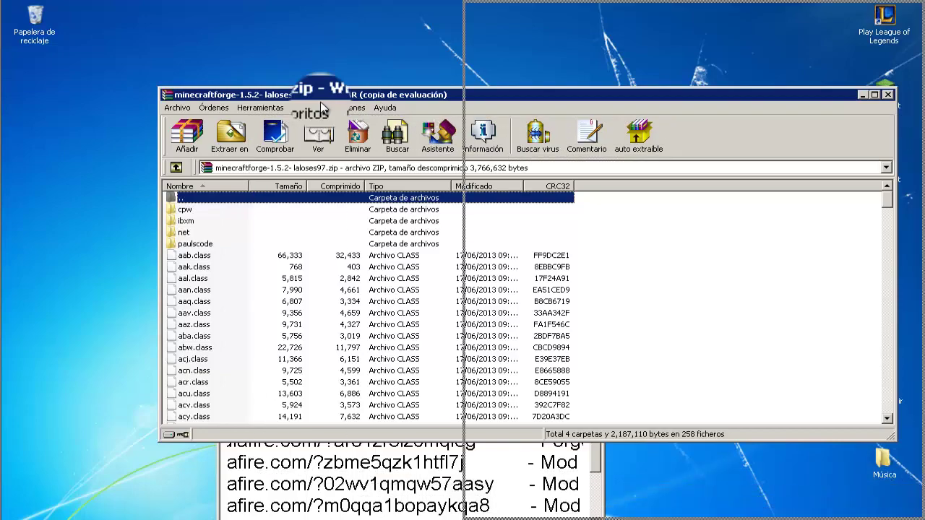
{"action": "key", "text": "super+Right"}
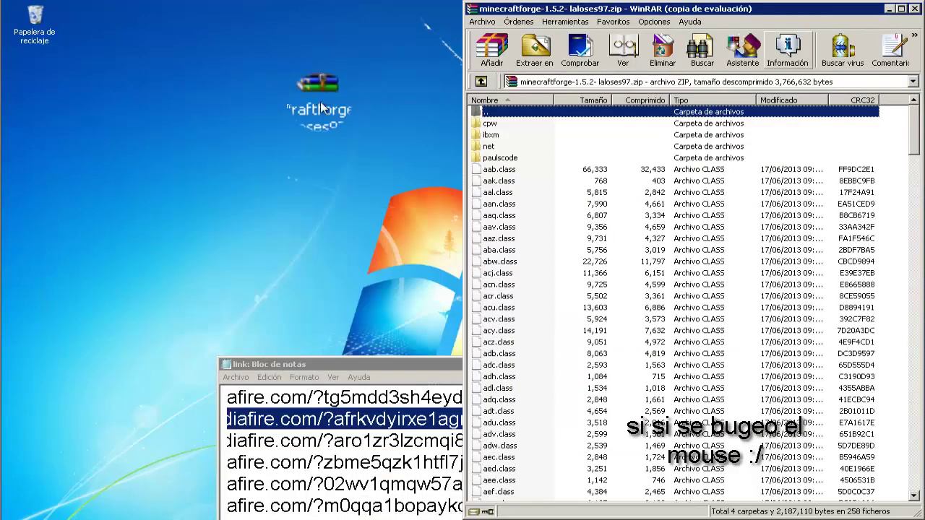
{"action": "key", "text": "super+Left"}
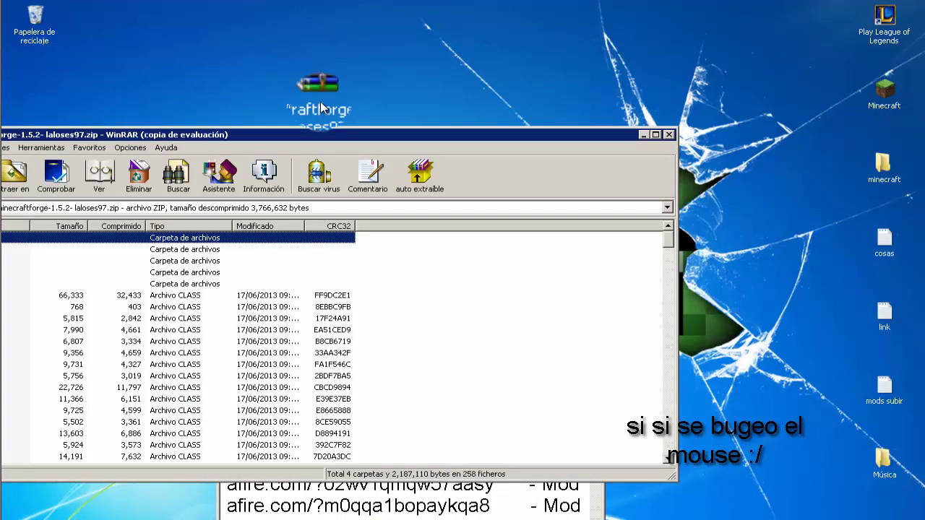
{"action": "key", "text": "super+Right"}
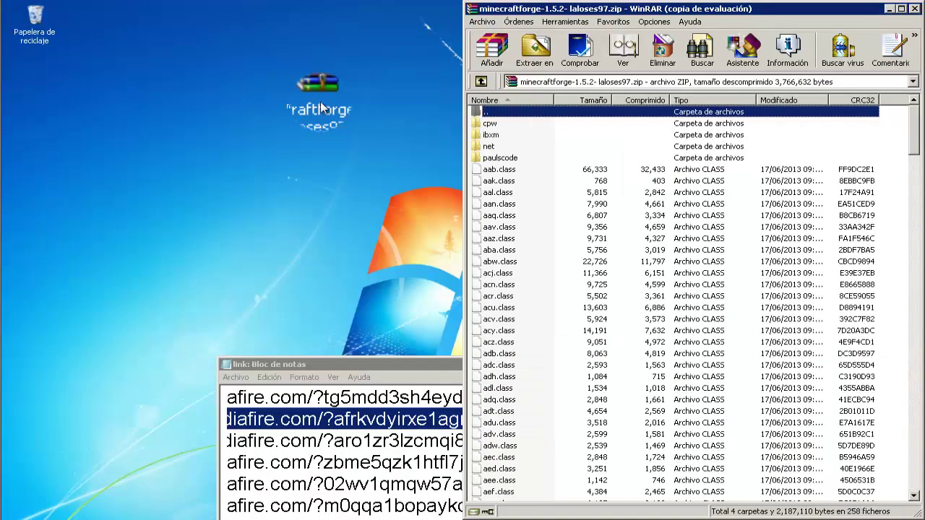
{"action": "key", "text": "super+Down"}
{"action": "key", "text": "super+Down"}
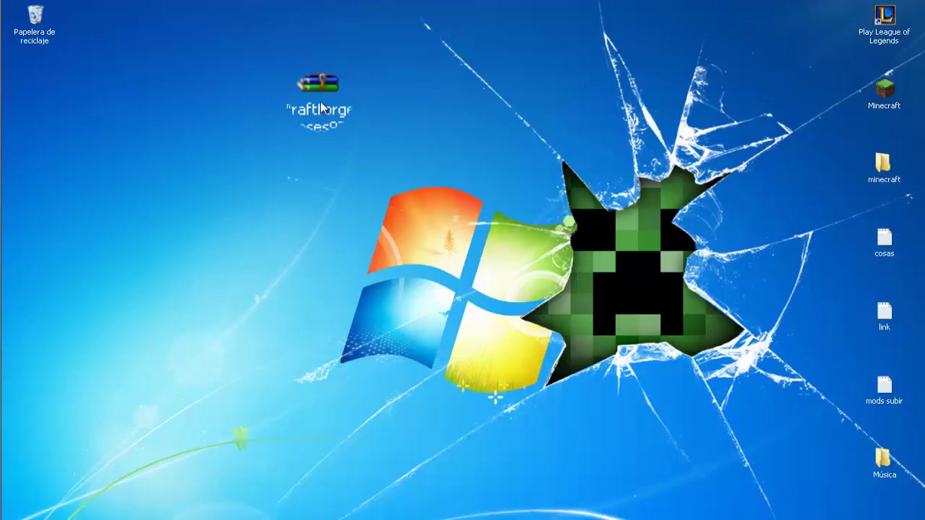
{"action": "key", "text": "super"}
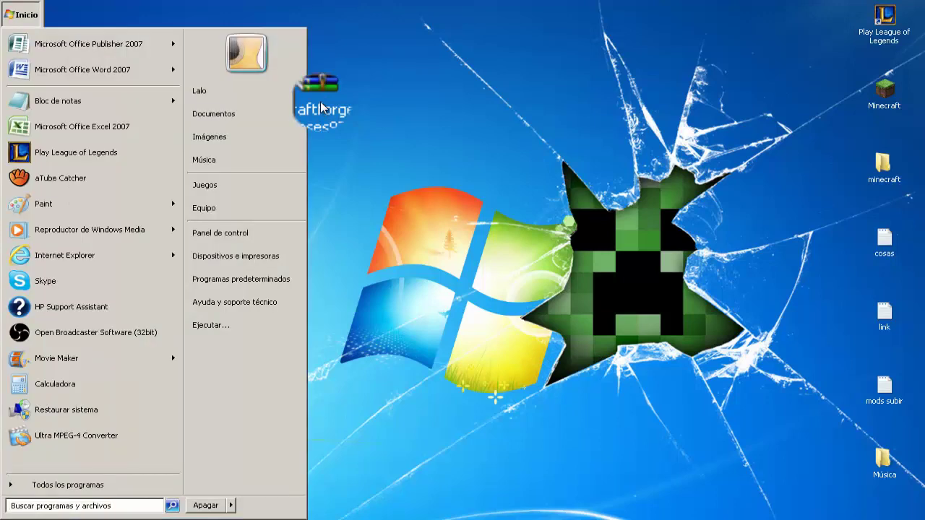
{"action": "key", "text": "Up"}
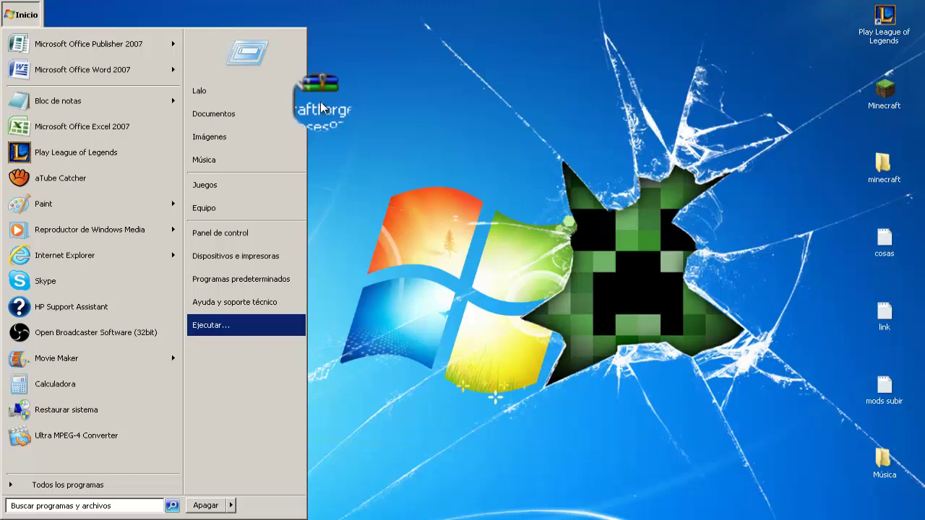
{"action": "key", "text": "Escape"}
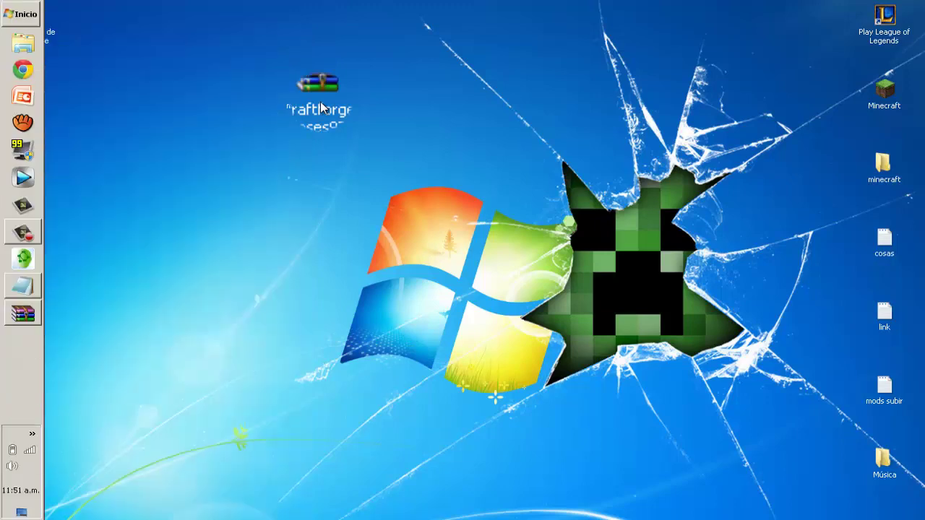
Open the Roaming application data folder by running %appdata%
{"action": "key", "text": "super+r"}
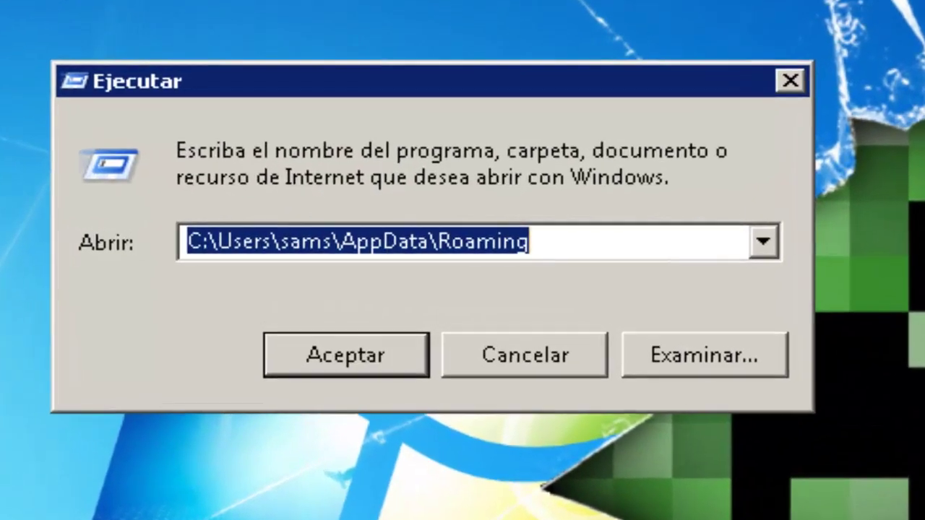
{"action": "key", "text": "shift+Home"}
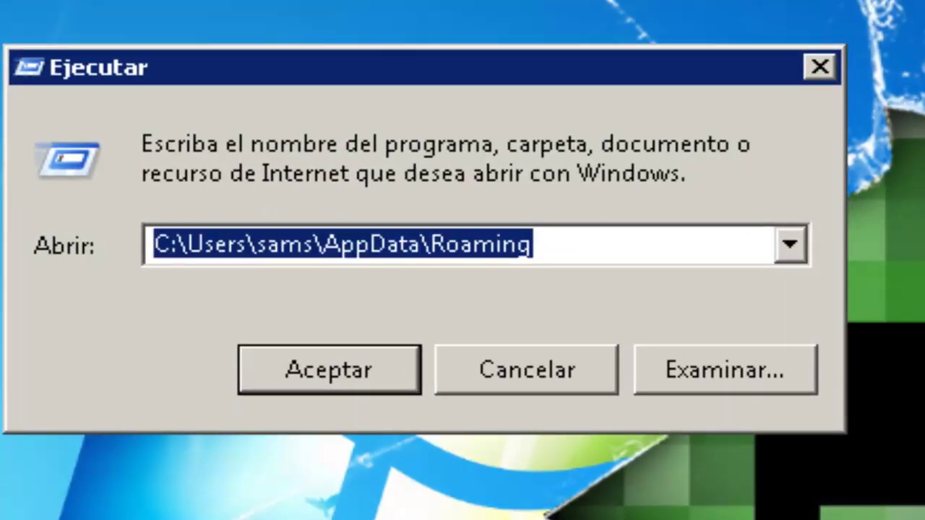
{"action": "type", "text": "%app"}
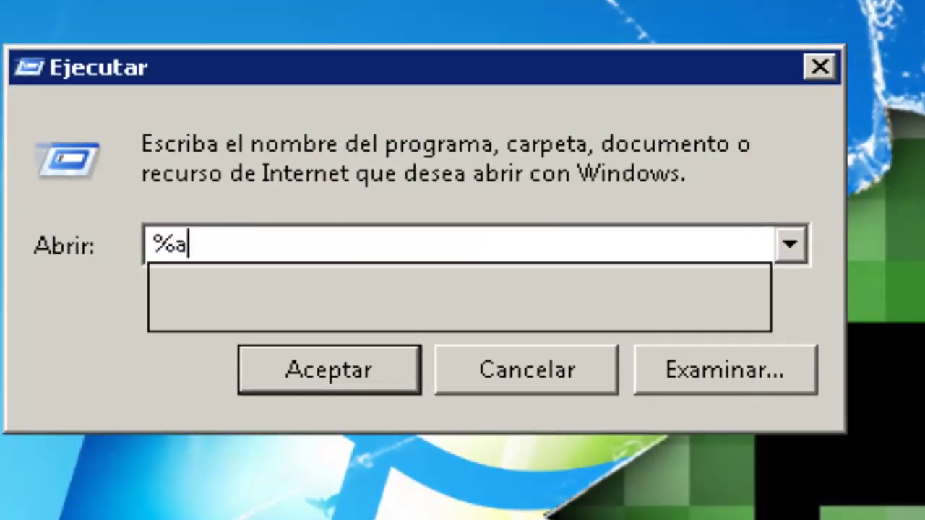
{"action": "type", "text": "data%"}
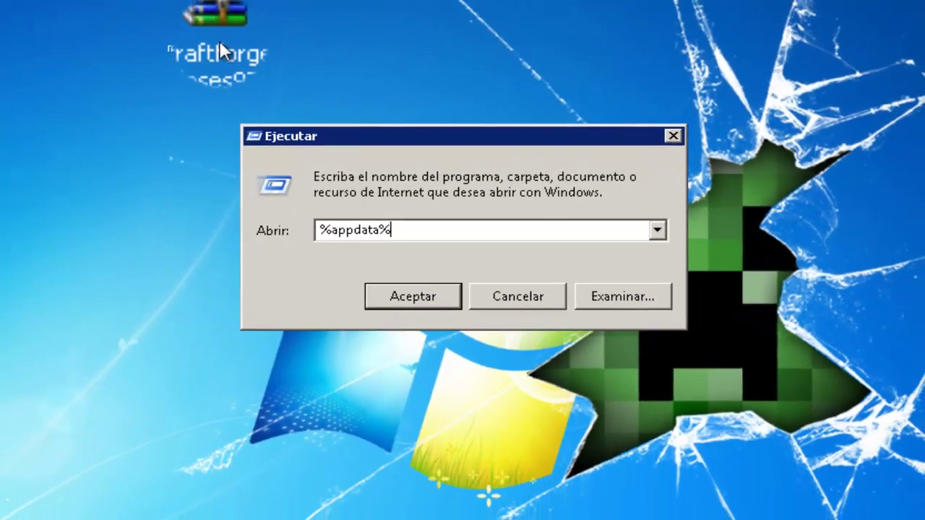
{"action": "key", "text": "Return"}
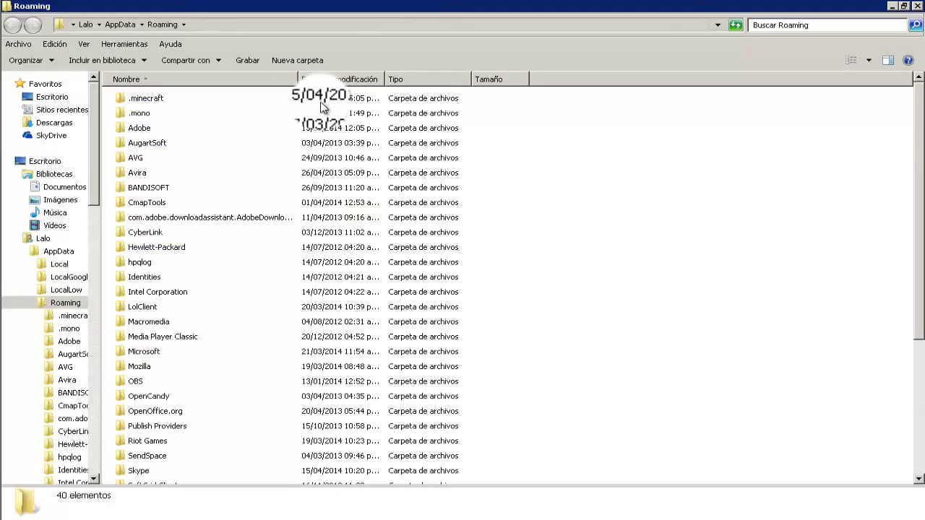
Open the .minecraft folder and go into its bin subfolder
{"action": "left_click", "coordinate": [321, 103]}
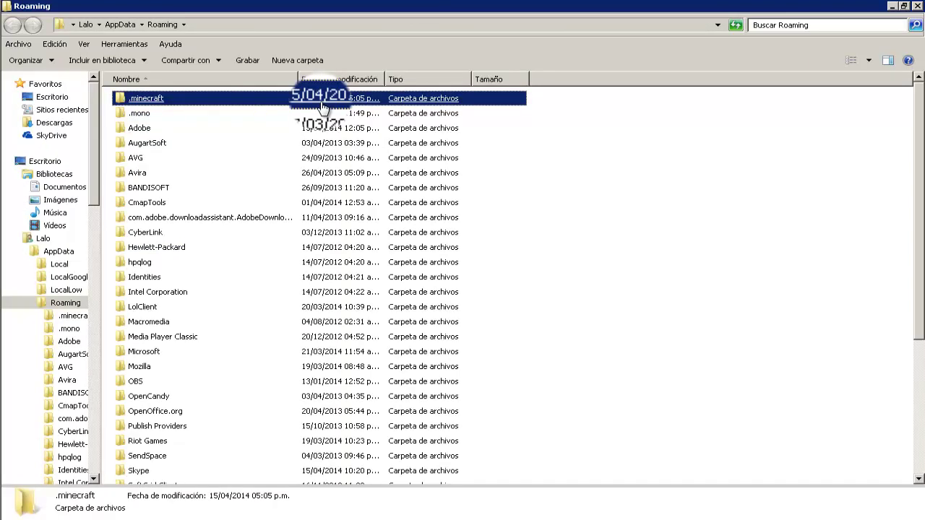
{"action": "double_click", "coordinate": [322, 107]}
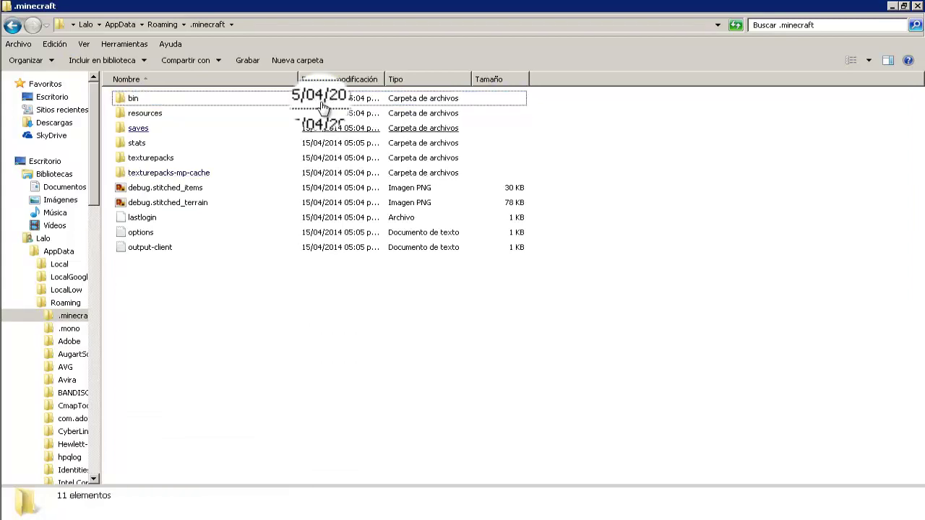
{"action": "left_click", "coordinate": [340, 188]}
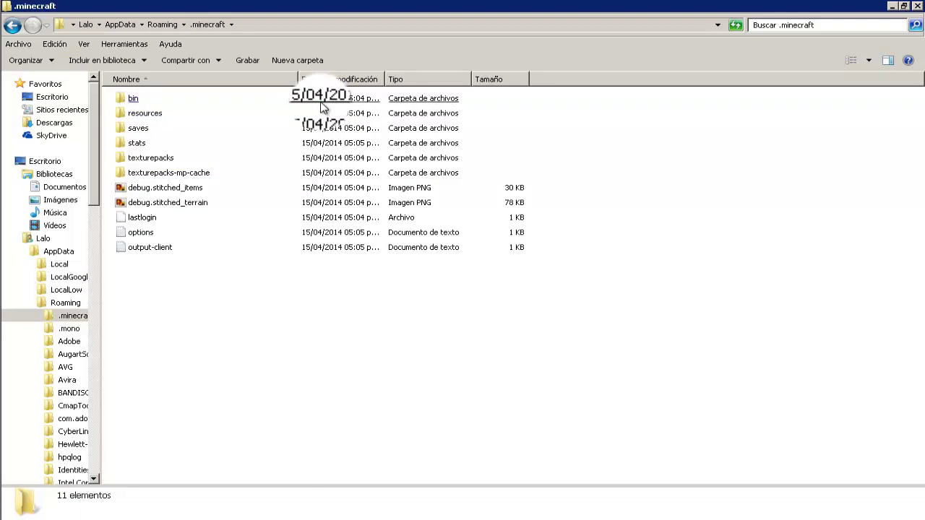
{"action": "double_click", "coordinate": [321, 102]}
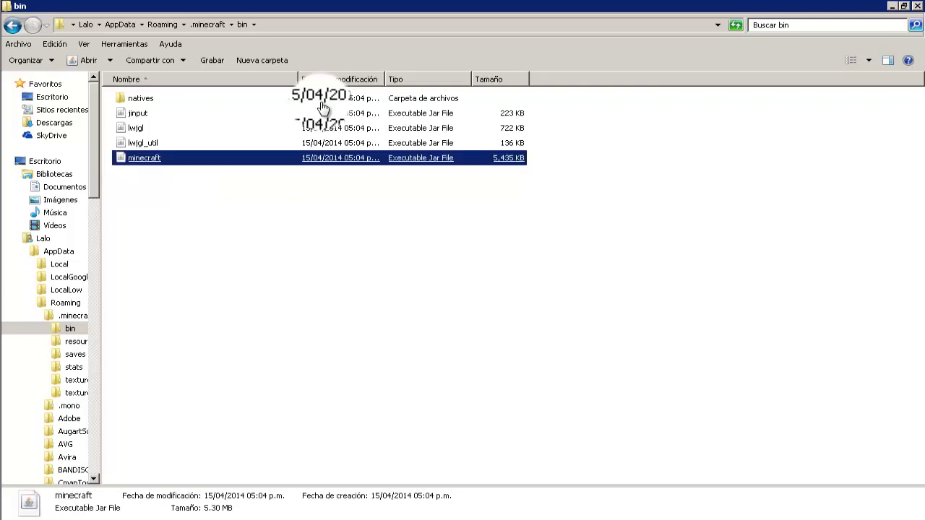
Try to open the minecraft jar file from the bin folder with WinRAR archiver
{"action": "key", "text": "Return"}
{"action": "right_click", "coordinate": [133, 162]}
{"action": "mouse_move", "coordinate": [164, 181]}
{"action": "key", "text": "Down"}
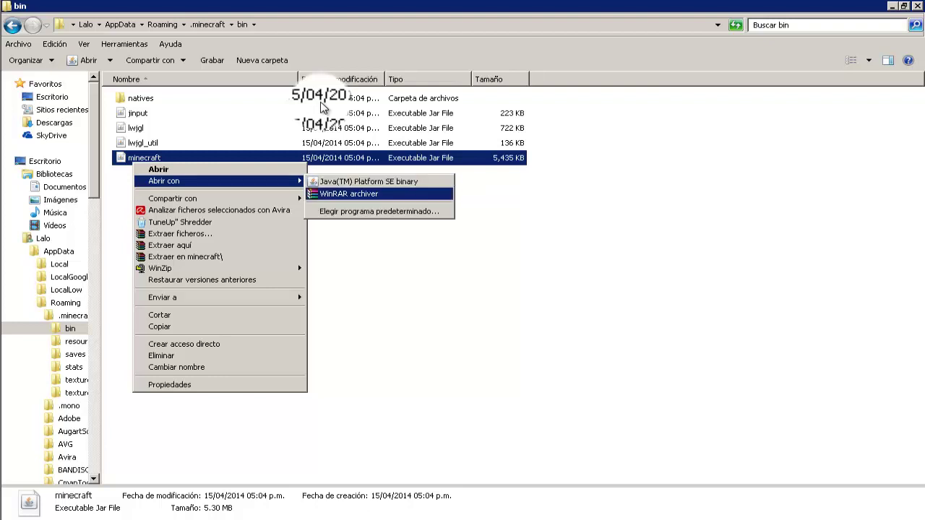
{"action": "key", "text": "Return"}
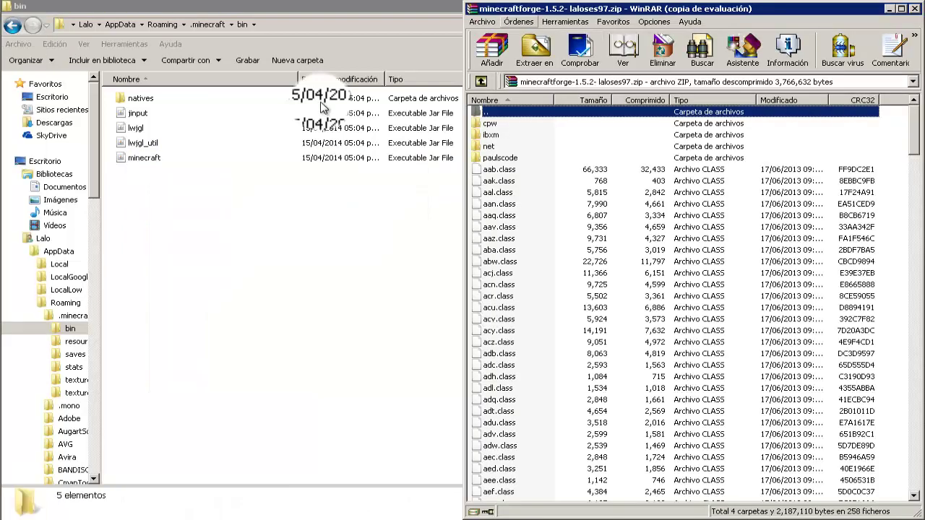
Open the bin folder's minecraft jar file with WinRAR archiver and dismiss the licence reminder
{"action": "left_click", "coordinate": [321, 102]}
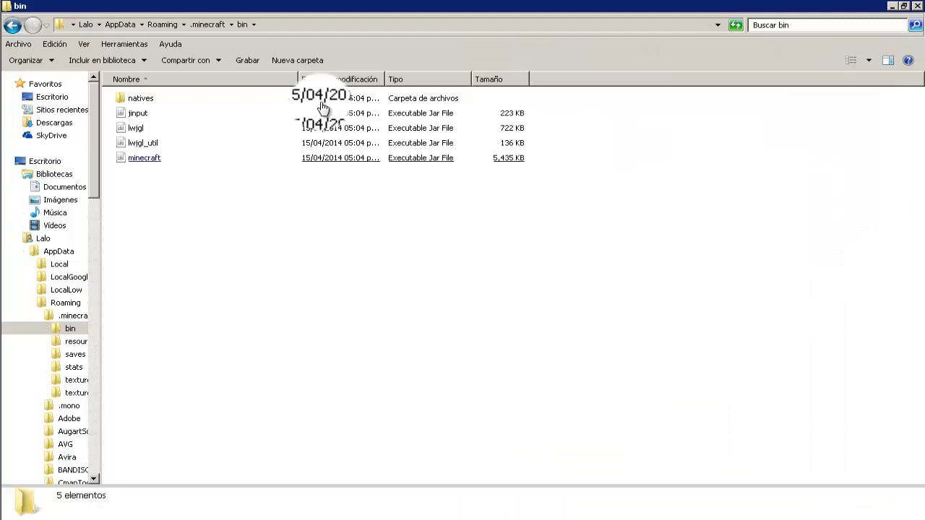
{"action": "right_click", "coordinate": [128, 157]}
{"action": "key", "text": "Down"}
{"action": "key", "text": "Down"}
{"action": "key", "text": "Right"}
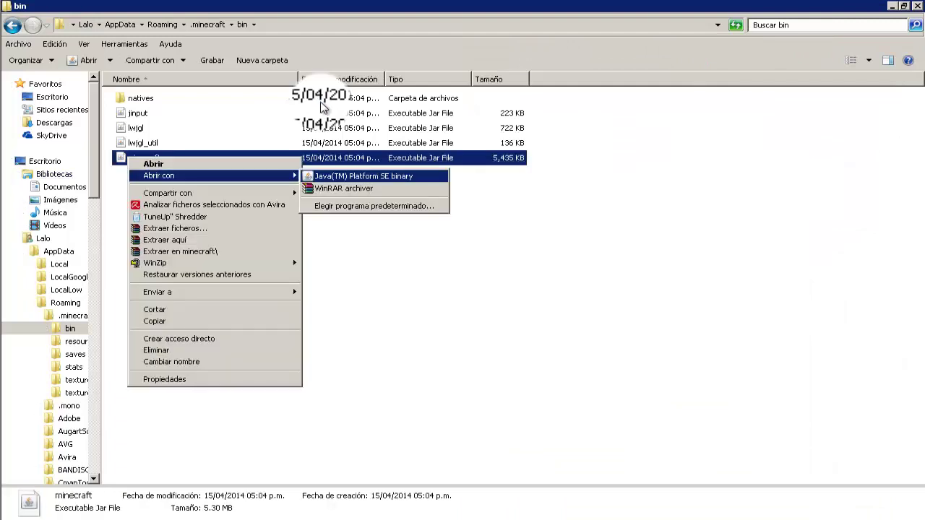
{"action": "key", "text": "Return"}
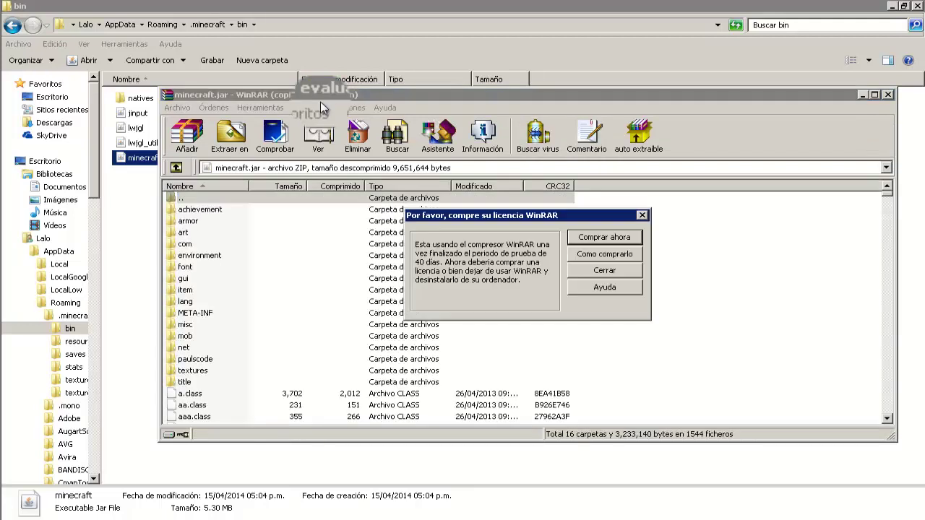
{"action": "key", "text": "Escape"}
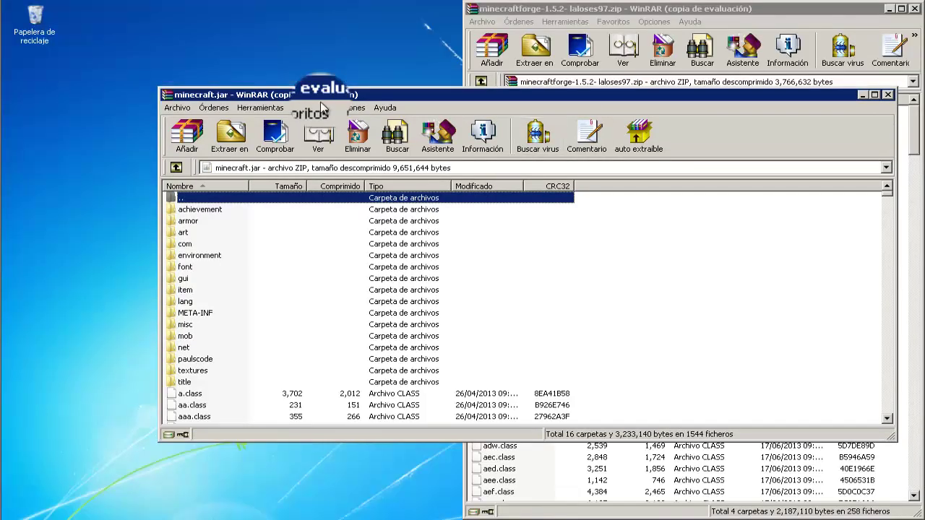
Place the minecraft.jar window side by side with the Forge archive and select all of the Forge archive's contents
{"action": "mouse_move", "coordinate": [320, 97]}
{"action": "left_mouse_down"}
{"action": "mouse_move", "coordinate": [261, 100]}
{"action": "mouse_move", "coordinate": [320, 103]}
{"action": "left_mouse_up"}
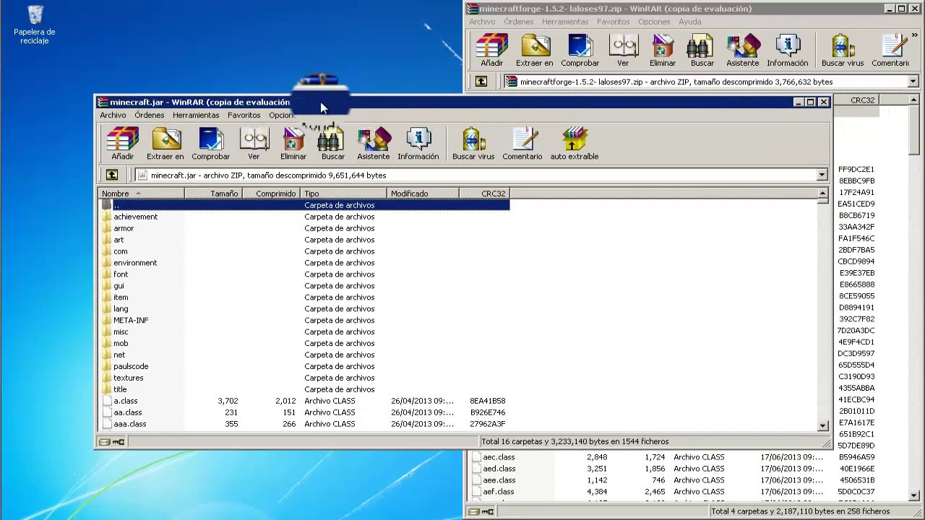
{"action": "key", "text": "super+Left"}
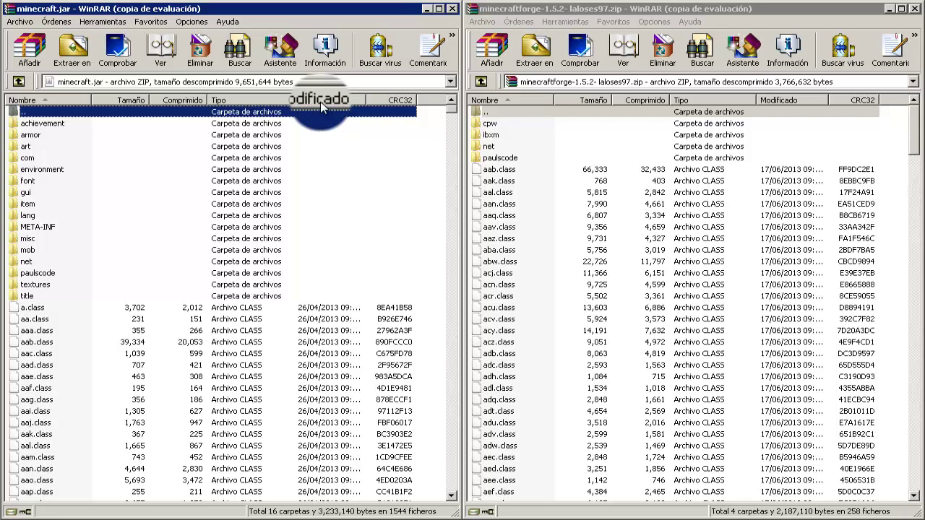
{"action": "left_click", "coordinate": [498, 192]}
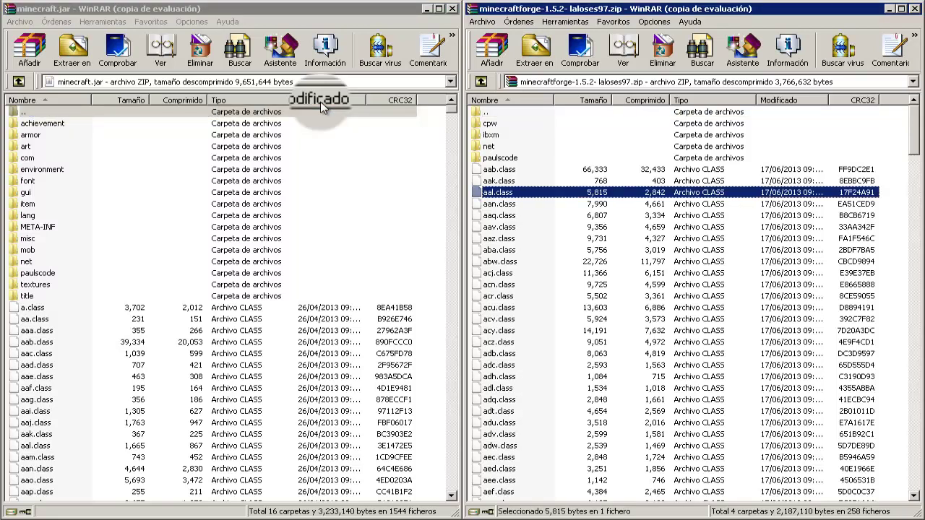
{"action": "key", "text": "ctrl+a"}
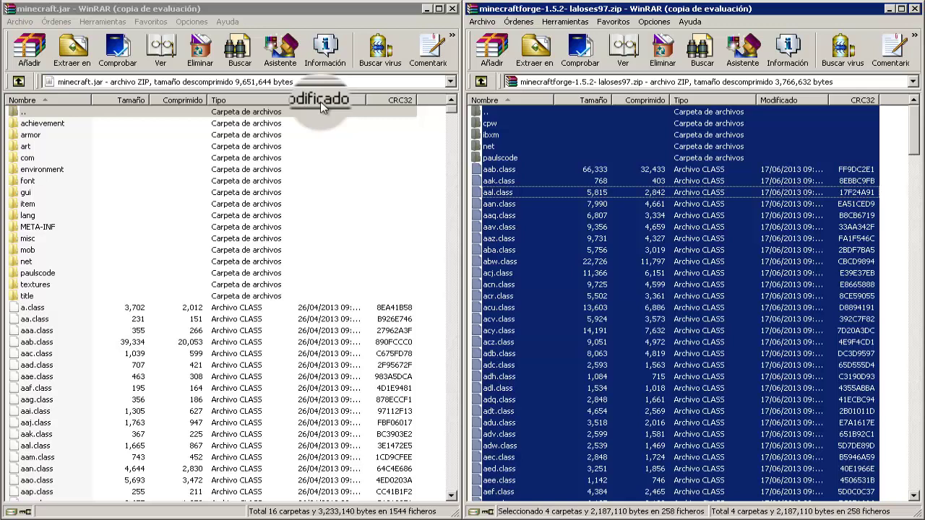
{"action": "left_click", "coordinate": [541, 204]}
{"action": "right_click", "coordinate": [541, 179]}
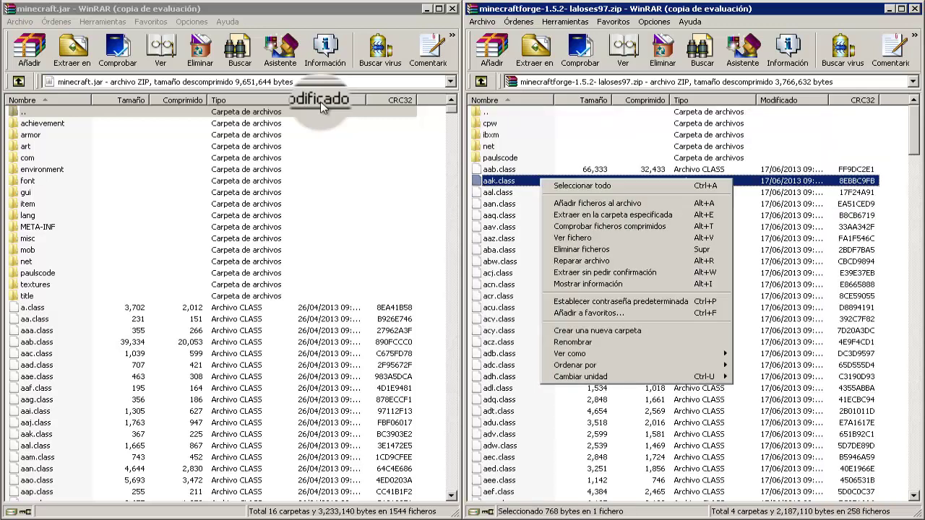
{"action": "key", "text": "Down"}
{"action": "key", "text": "Return"}
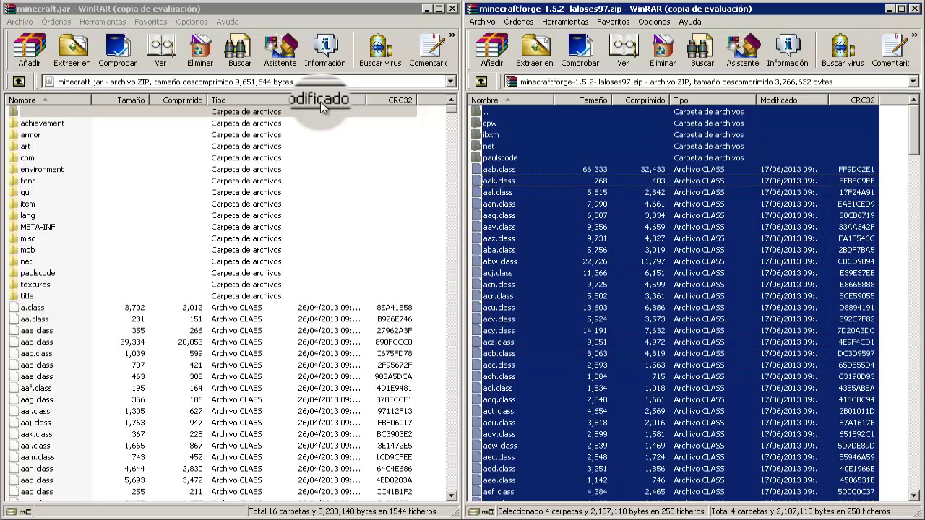
Add the selected Forge files to minecraft.jar in ZIP format with the add-and-replace update mode and normal compression
{"action": "left_click_drag", "start_coordinate": [541, 284], "coordinate": [506, 284]}
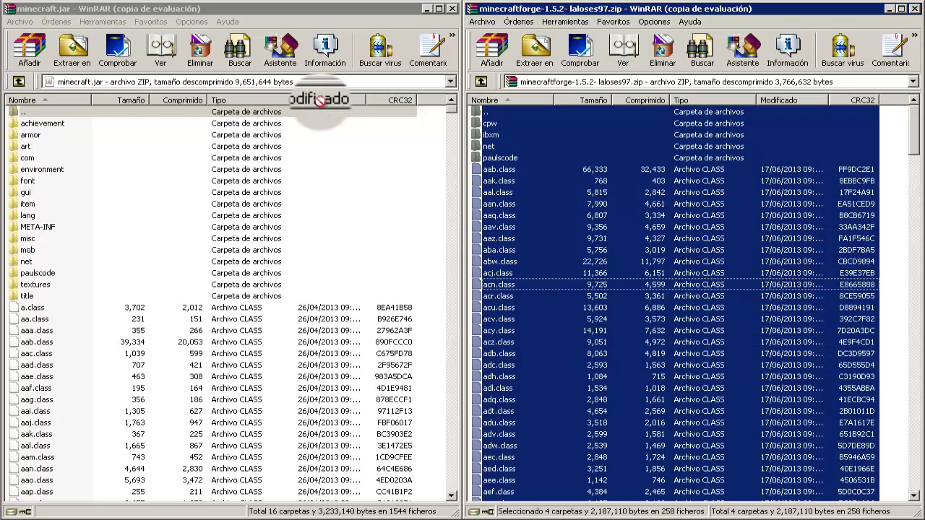
{"action": "left_click_drag", "start_coordinate": [319, 101], "coordinate": [322, 107]}
{"action": "left_click_drag", "start_coordinate": [322, 104], "coordinate": [323, 106]}
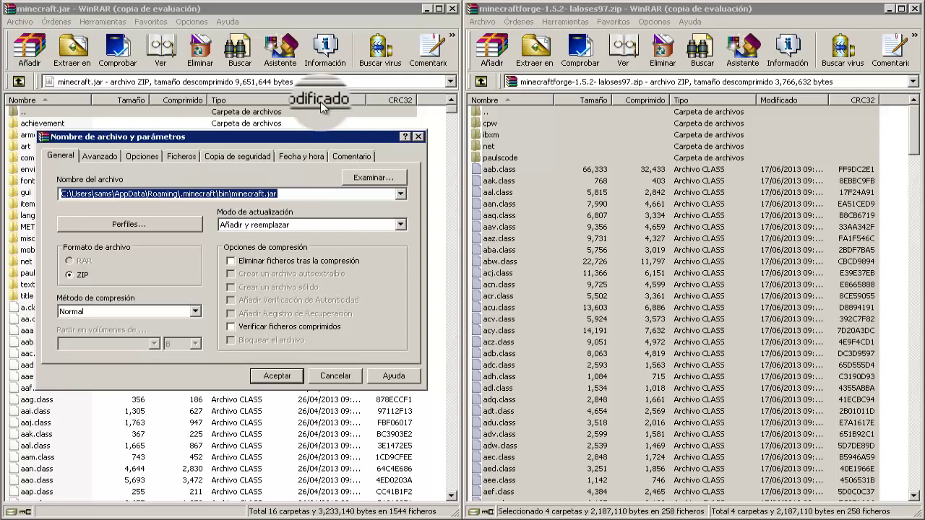
{"action": "key", "text": "Return"}
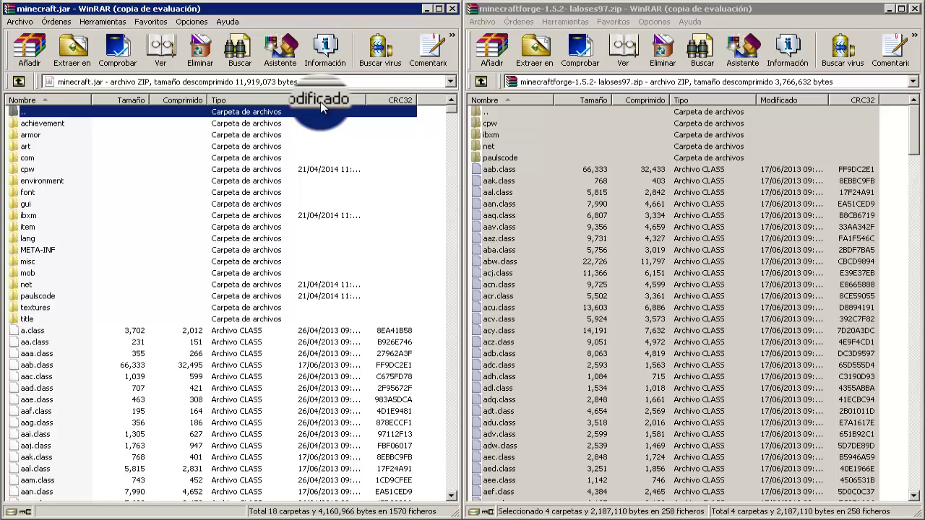
Delete the META-INF folder from minecraft.jar and confirm the deletion
{"action": "key", "text": "m"}
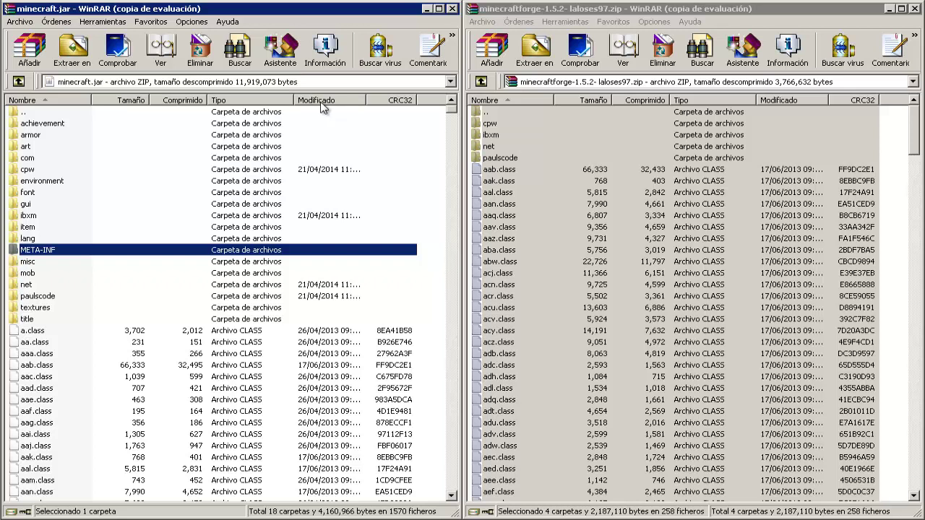
{"action": "key", "text": "Down"}
{"action": "key", "text": "Up"}
{"action": "key", "text": "m"}
{"action": "key", "text": "Up"}
{"action": "key", "text": "shift+F10"}
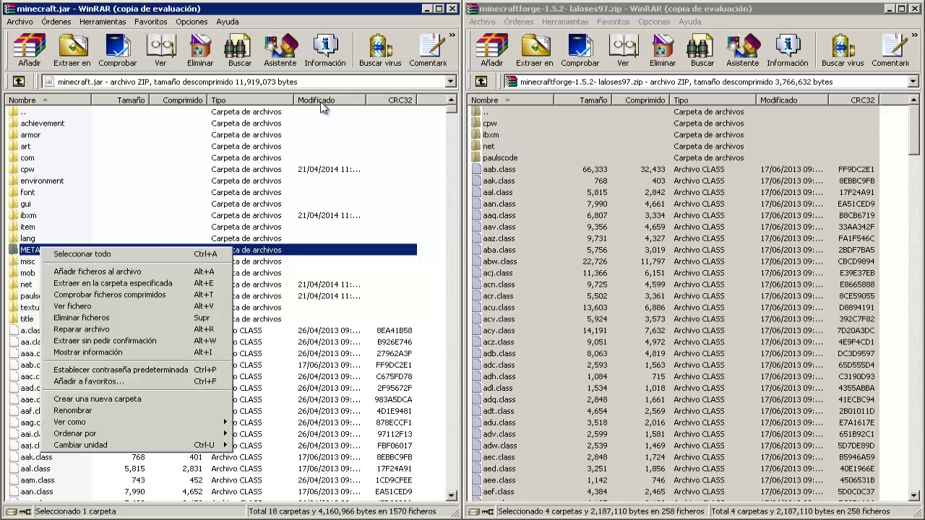
{"action": "key", "text": "Down"}
{"action": "key", "text": "Down"}
{"action": "key", "text": "Down"}
{"action": "key", "text": "Down"}
{"action": "key", "text": "Down"}
{"action": "key", "text": "Down"}
{"action": "key", "text": "Down"}
{"action": "key", "text": "Down"}
{"action": "key", "text": "Up"}
{"action": "key", "text": "Up"}
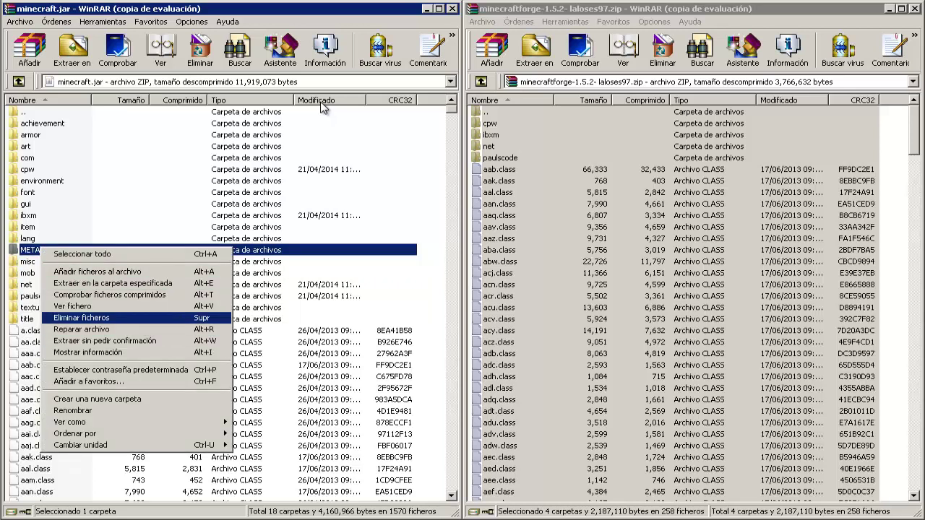
{"action": "key", "text": "Down"}
{"action": "key", "text": "Up"}
{"action": "key", "text": "Up"}
{"action": "key", "text": "Up"}
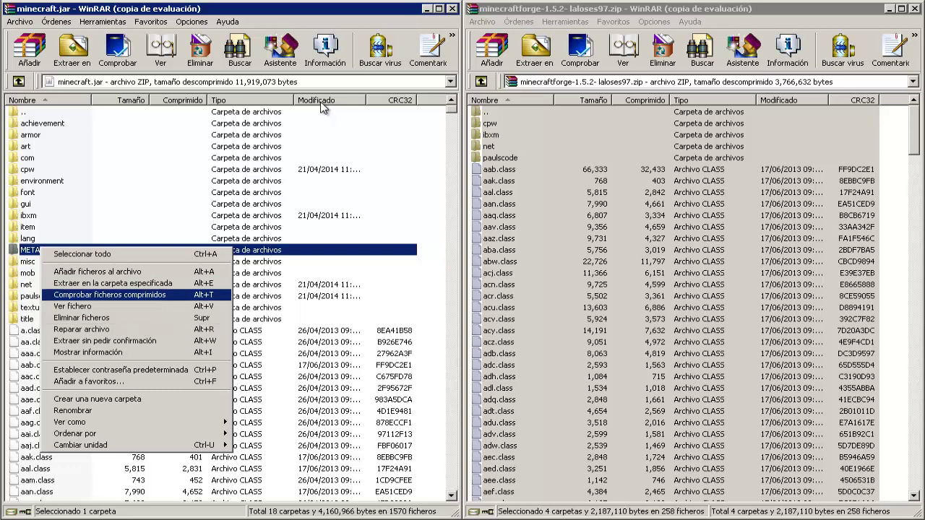
{"action": "key", "text": "Down"}
{"action": "key", "text": "Down"}
{"action": "key", "text": "Down"}
{"action": "key", "text": "Up"}
{"action": "key", "text": "Up"}
{"action": "key", "text": "Down"}
{"action": "key", "text": "Return"}
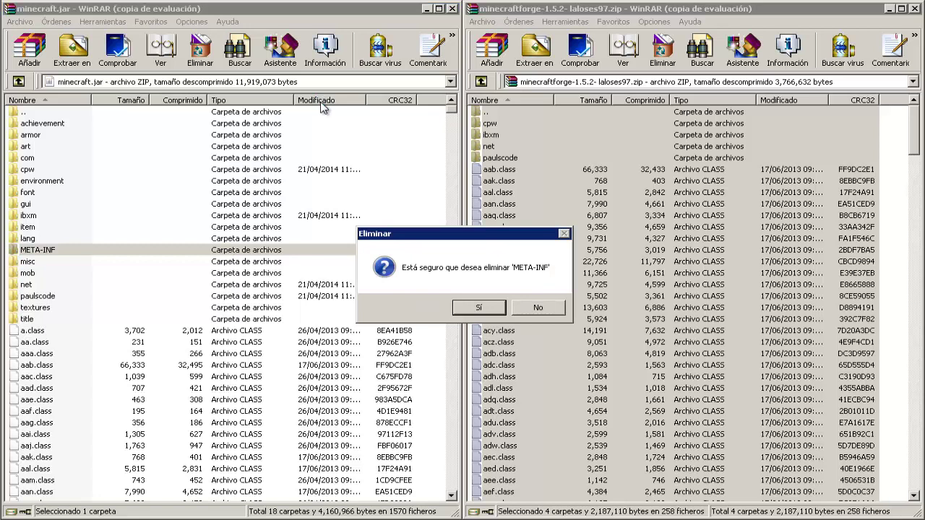
{"action": "key", "text": "Return"}
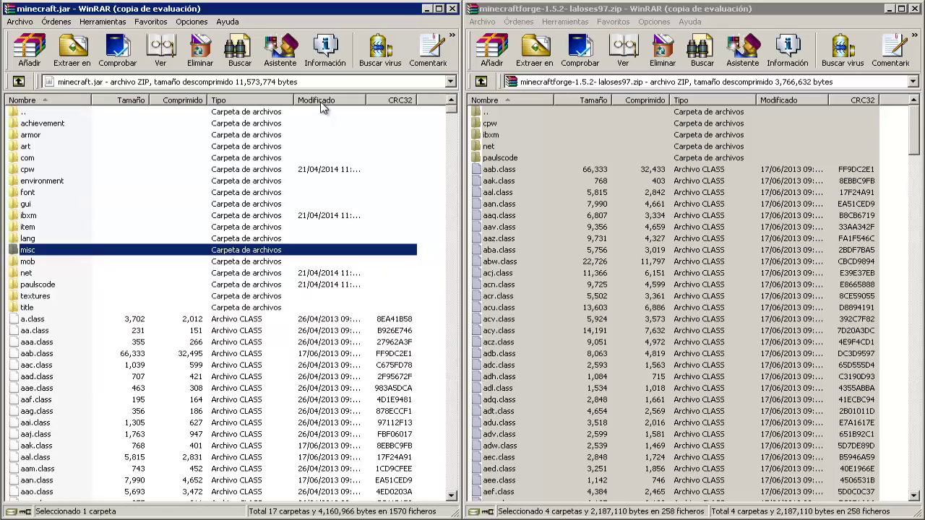
Close both archive windows and enter the game through the desktop's Minecraft launcher
{"action": "key", "text": "alt+F4"}
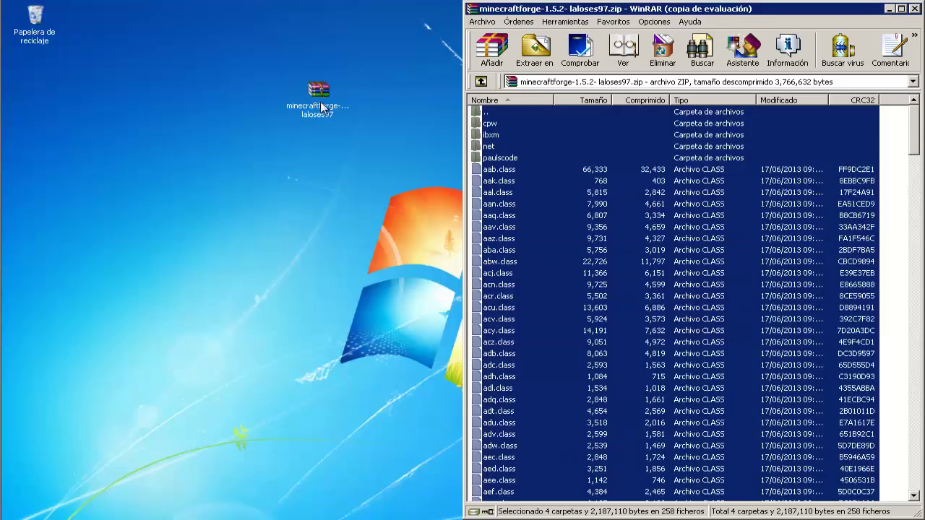
{"action": "key", "text": "alt+F4"}
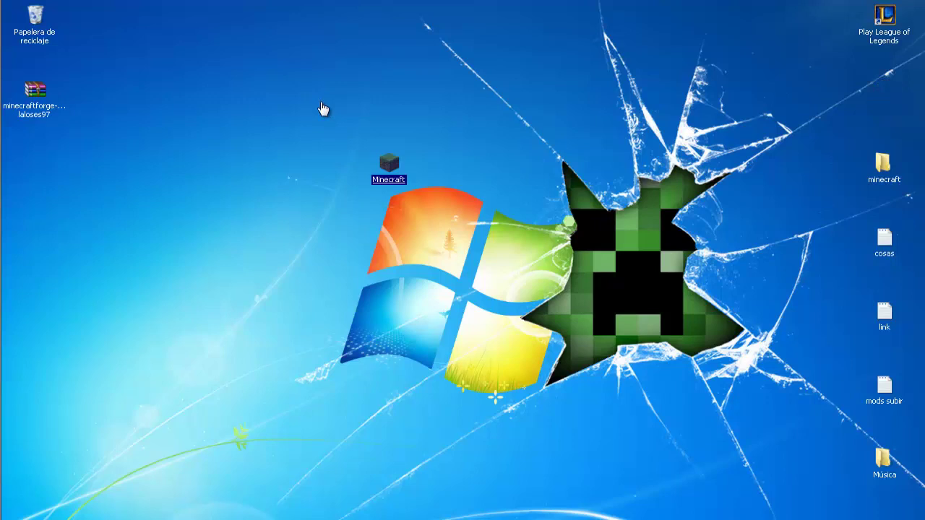
{"action": "key", "text": "Return"}
{"action": "key", "text": "Return"}
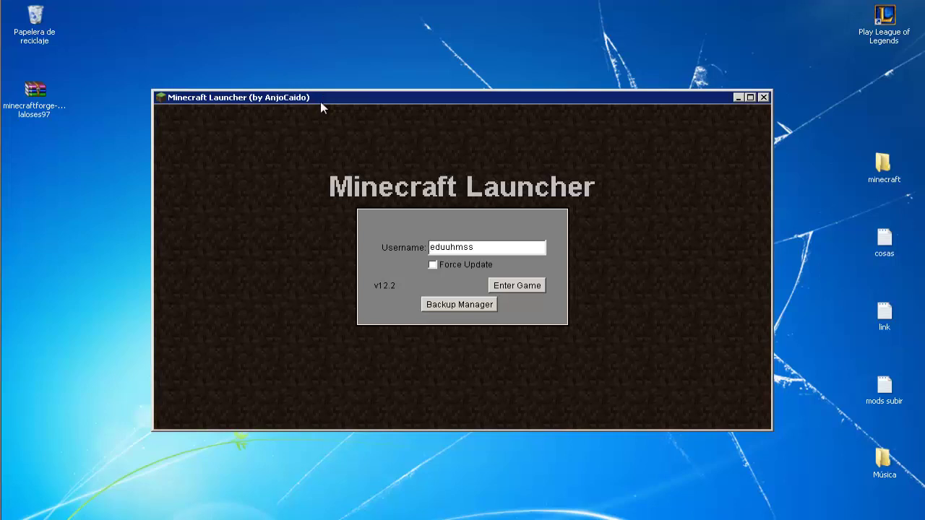
{"action": "key", "text": "Return"}
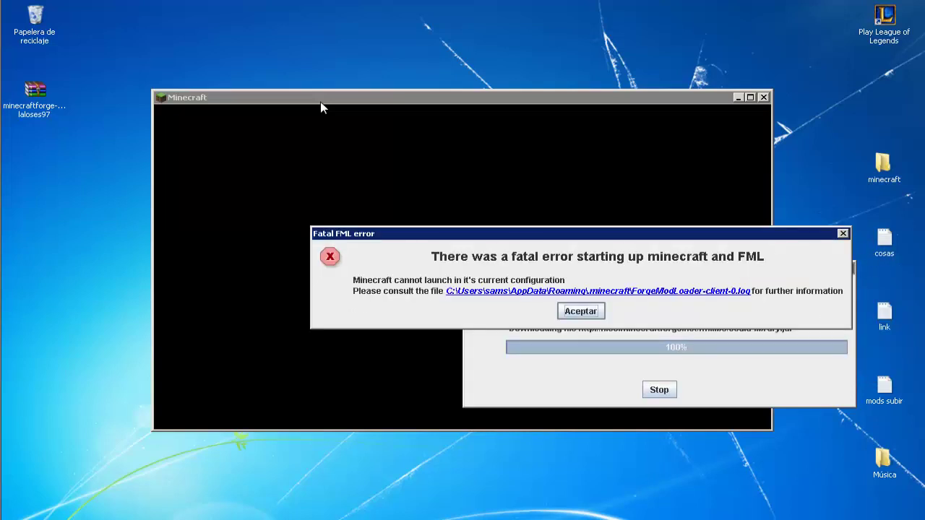
Dismiss the fatal FML error and stop the FML environment setup
{"action": "key", "text": "Return"}
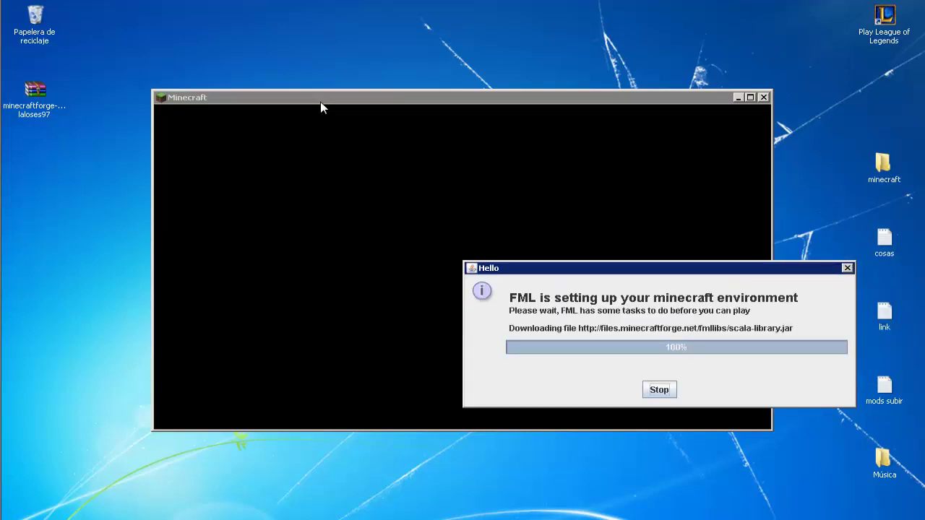
{"action": "key", "text": "space"}
{"action": "key", "text": "Return"}
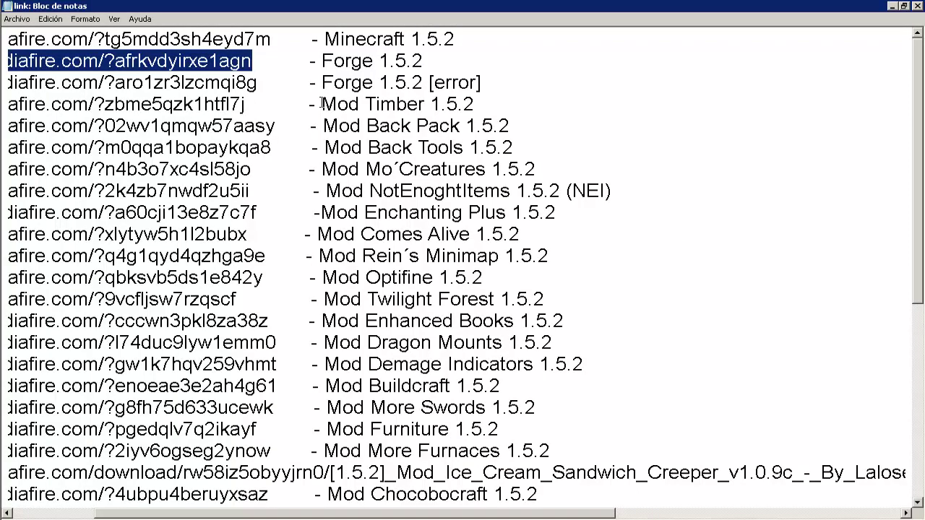
Copy the Forge 1.5.2 [error] download link from the link text file and paste it into the web browser's address field
{"action": "mouse_move", "coordinate": [256, 83]}
{"action": "left_mouse_down"}
{"action": "mouse_move", "coordinate": [8, 82]}
{"action": "mouse_move", "coordinate": [58, 104]}
{"action": "mouse_move", "coordinate": [19, 82]}
{"action": "left_mouse_up"}
{"action": "key", "text": "shift+Left"}
{"action": "key", "text": "ctrl+c"}
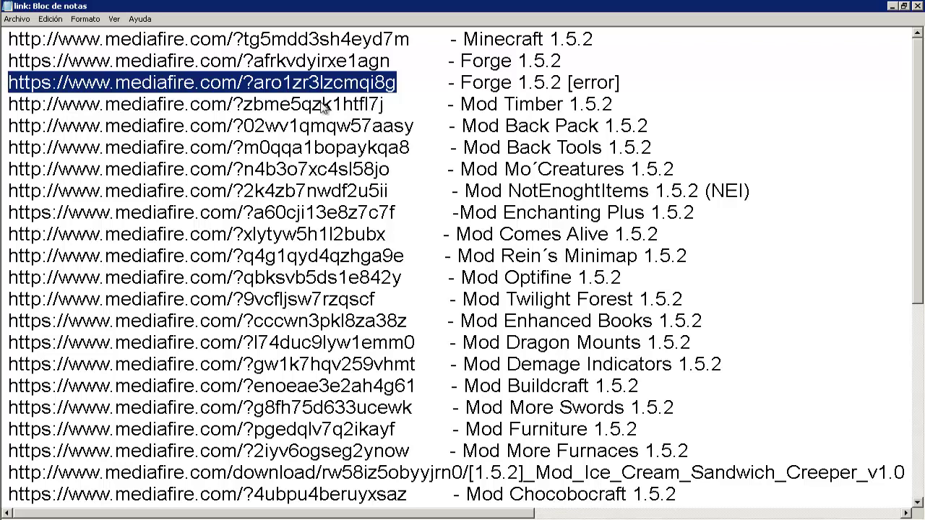
{"action": "key", "text": "alt+Tab"}
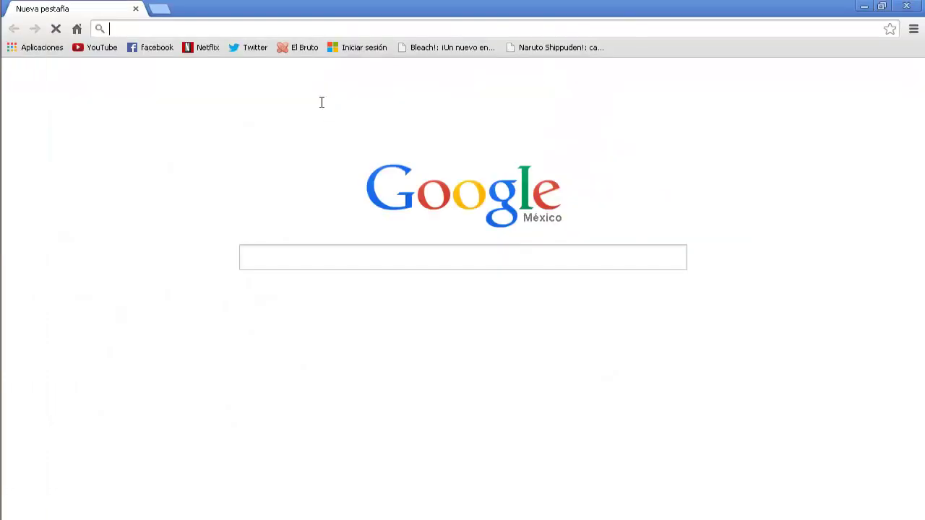
{"action": "key", "text": "ctrl+v"}
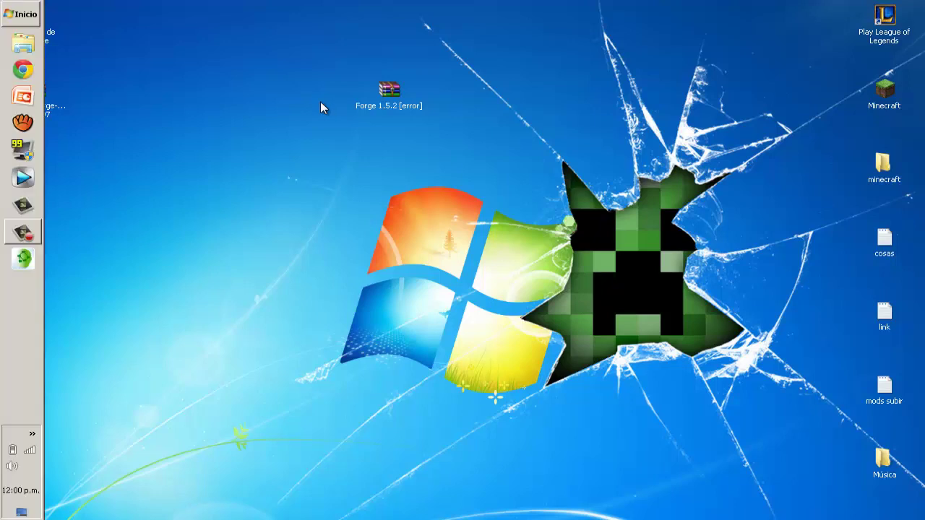
Open the Roaming folder by running %appdata% and go into the .minecraft folder
{"action": "key", "text": "super"}
{"action": "key", "text": "super+r"}
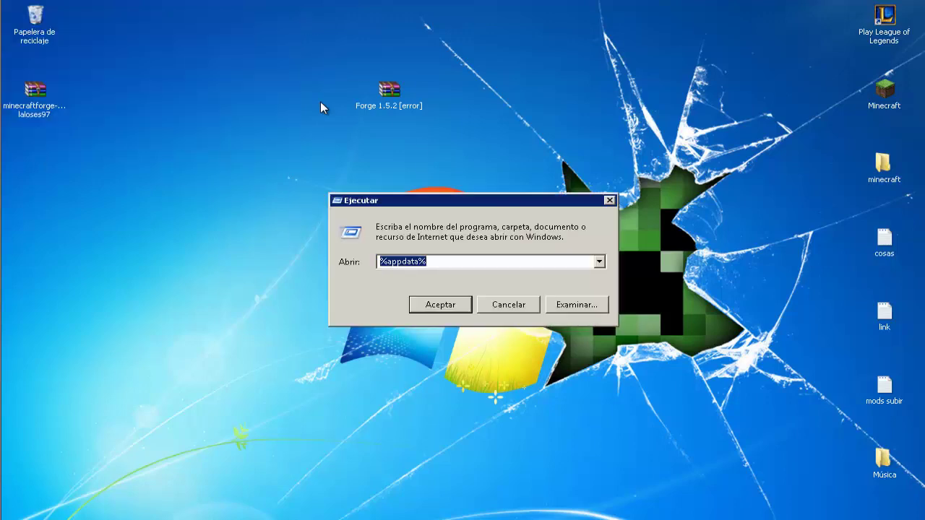
{"action": "key", "text": "Return"}
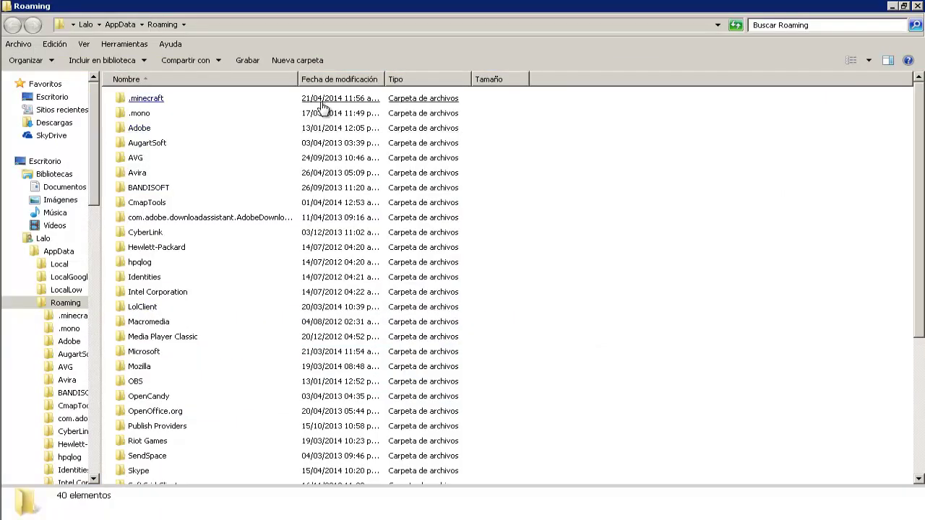
{"action": "double_click", "coordinate": [322, 103]}
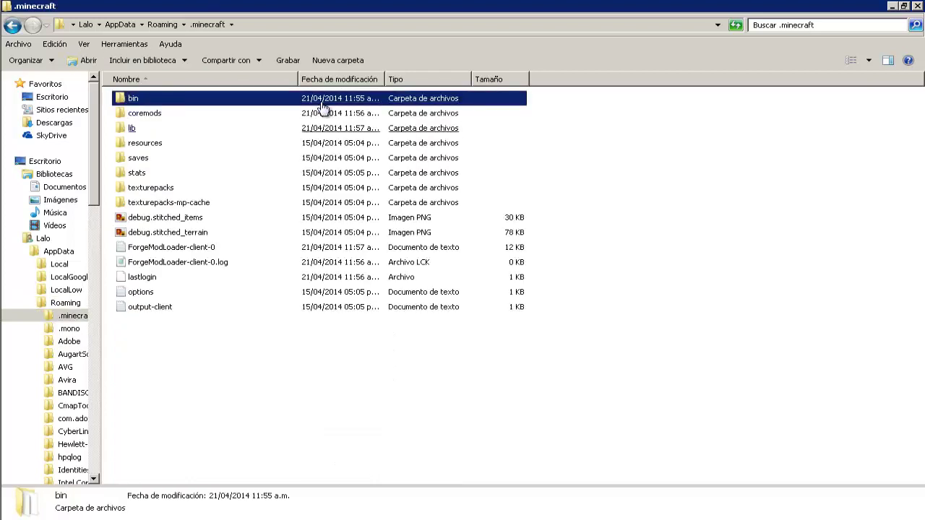
Open the lib subfolder of the .minecraft folder
{"action": "key", "text": "Down"}
{"action": "key", "text": "Down"}
{"action": "key", "text": "ctrl+space"}
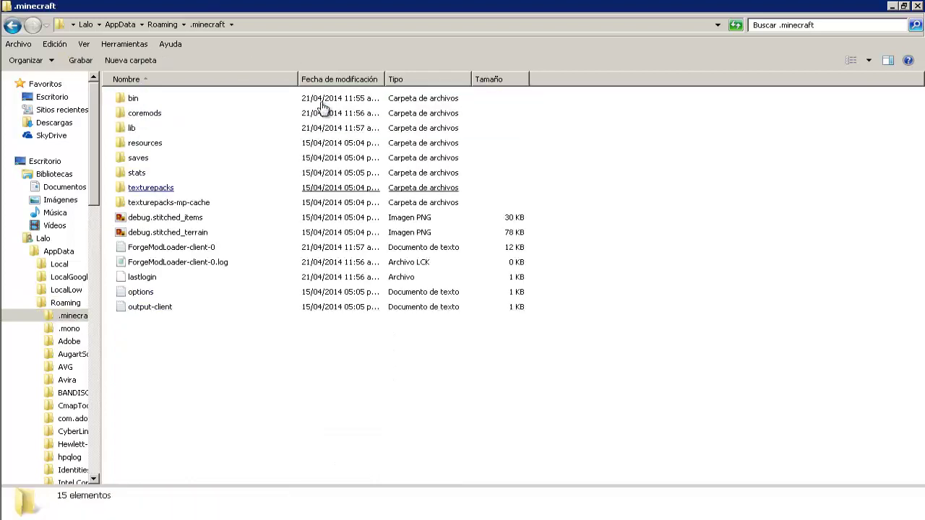
{"action": "key", "text": "ctrl+space"}
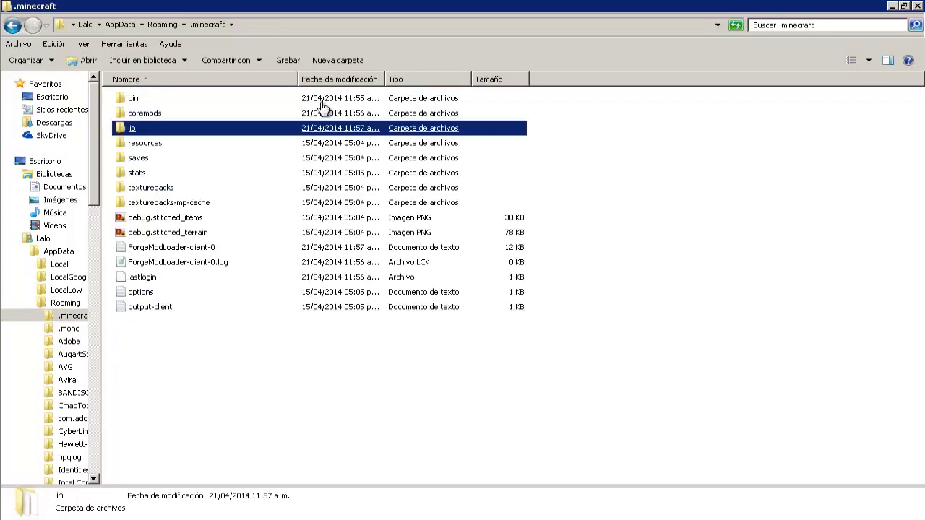
{"action": "key", "text": "Return"}
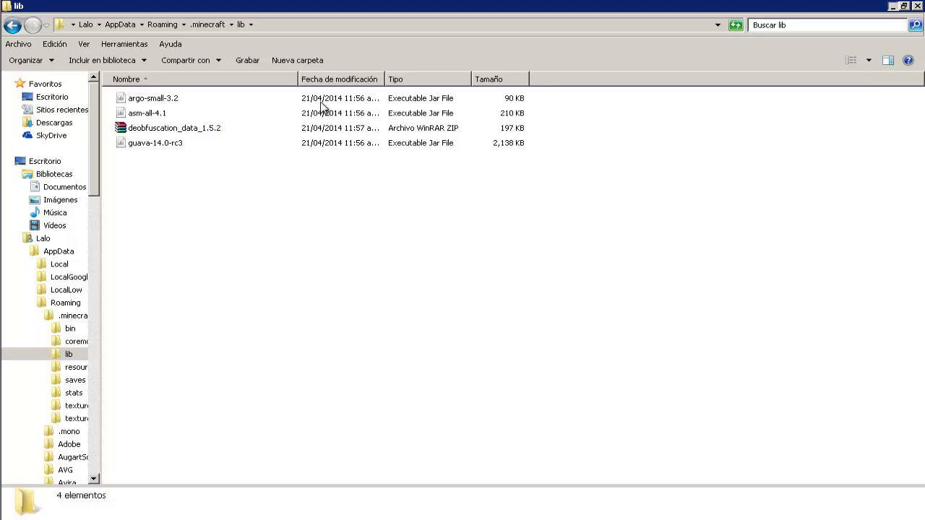
Cut the Forge 1.5.2 [error] archive from the desktop
{"action": "key", "text": "super+d"}
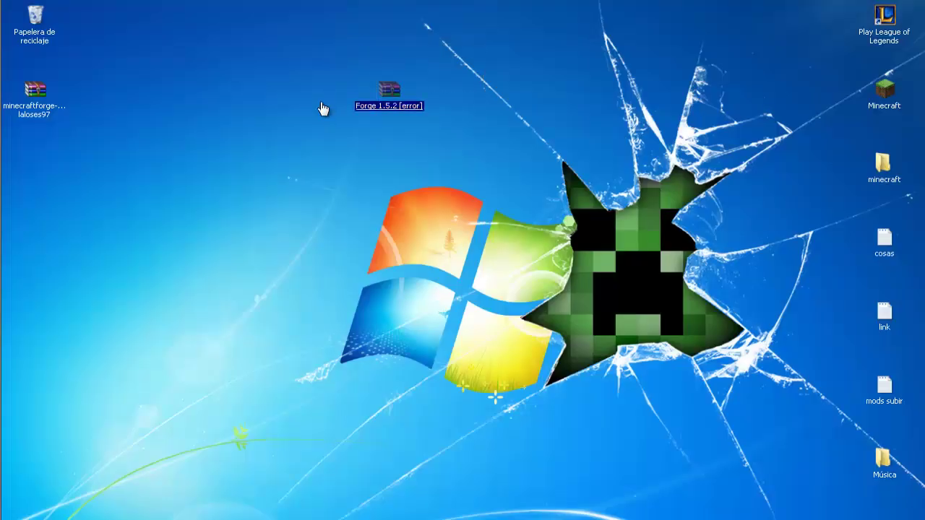
{"action": "key", "text": "shift+F10"}
{"action": "key", "text": "Down"}
{"action": "key", "text": "Down"}
{"action": "key", "text": "Down"}
{"action": "key", "text": "Down"}
{"action": "key", "text": "Down"}
{"action": "key", "text": "Down"}
{"action": "key", "text": "Down"}
{"action": "key", "text": "Down"}
{"action": "key", "text": "Down"}
{"action": "key", "text": "Down"}
{"action": "key", "text": "Down"}
{"action": "key", "text": "Down"}
{"action": "key", "text": "Return"}
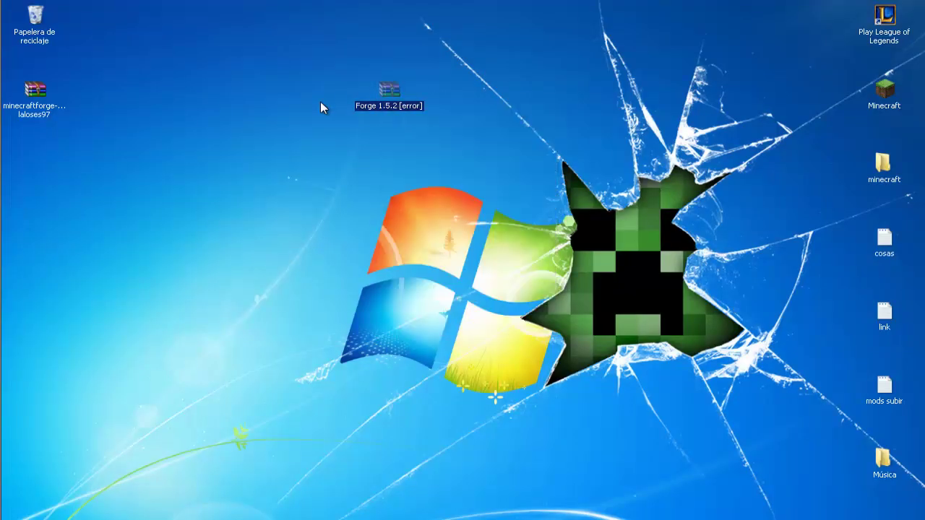
Paste the cut Forge 1.5.2 [error] archive into the .minecraft lib folder and clear the selection
{"action": "key", "text": "super+d"}
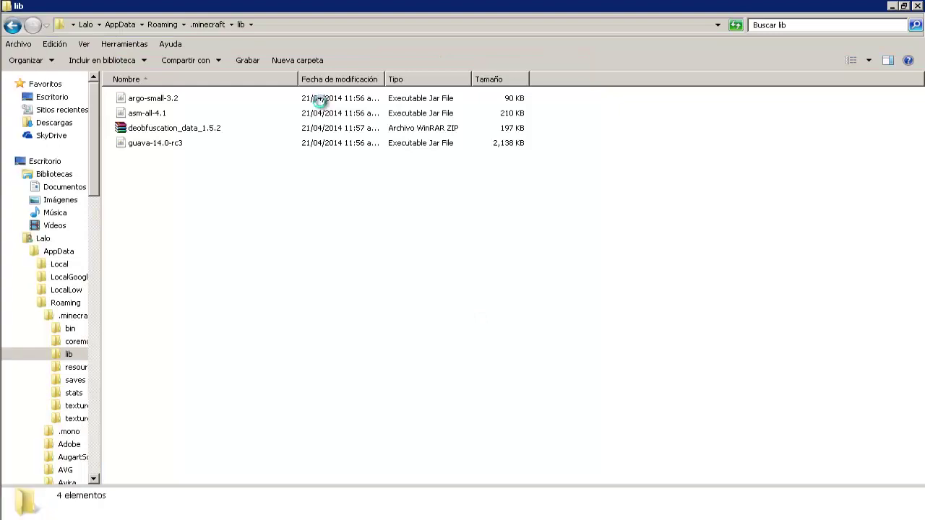
{"action": "key", "text": "shift+F10"}
{"action": "key", "text": "Down"}
{"action": "key", "text": "Down"}
{"action": "key", "text": "Down"}
{"action": "key", "text": "Down"}
{"action": "key", "text": "Down"}
{"action": "key", "text": "Down"}
{"action": "key", "text": "Return"}
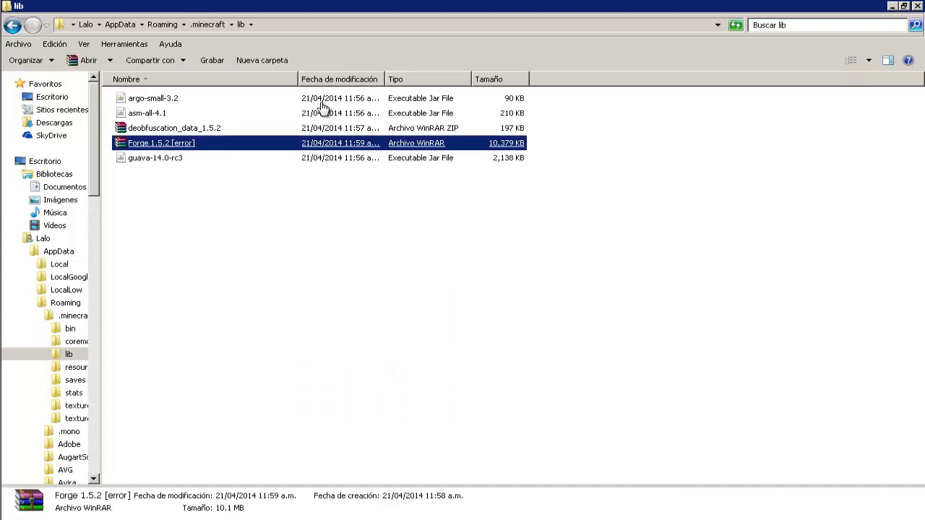
{"action": "key", "text": "Escape"}
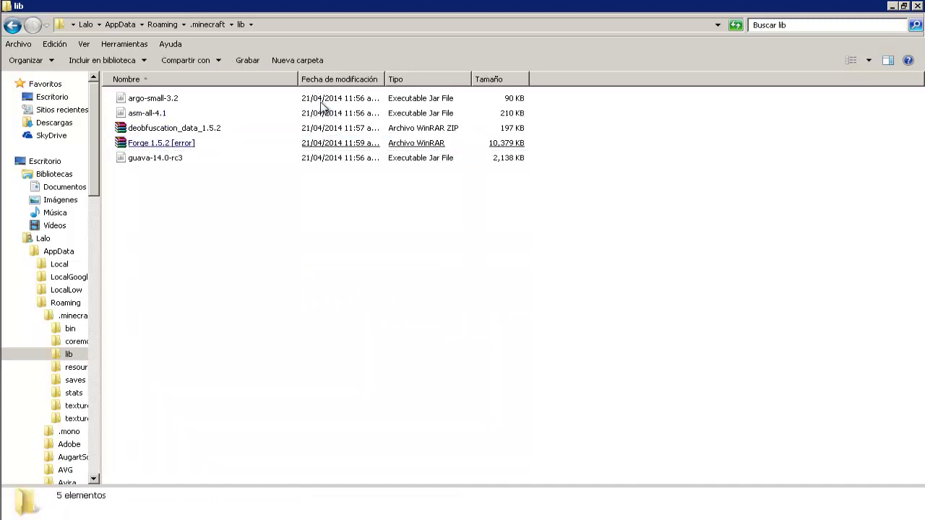
Delete every file in the lib folder except the Forge 1.5.2 [error] archive
{"action": "key", "text": "ctrl+a"}
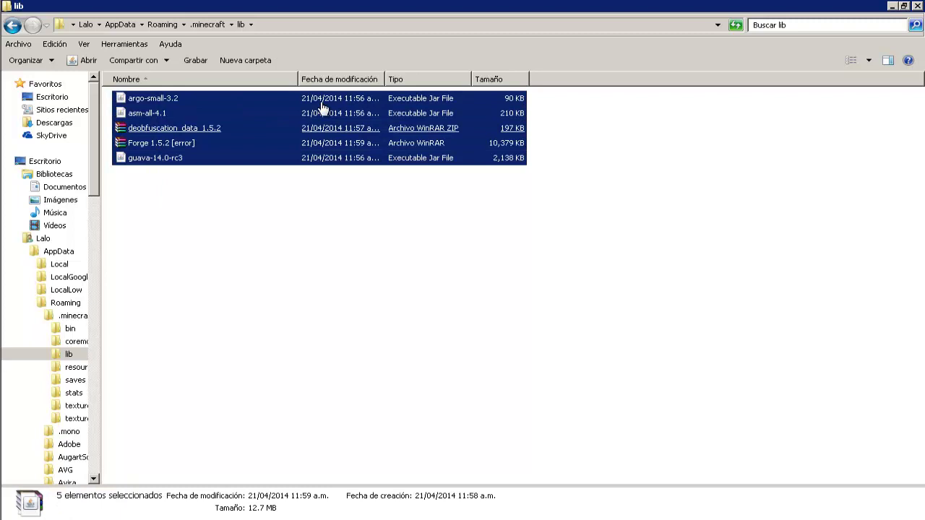
{"action": "key", "text": "ctrl+space"}
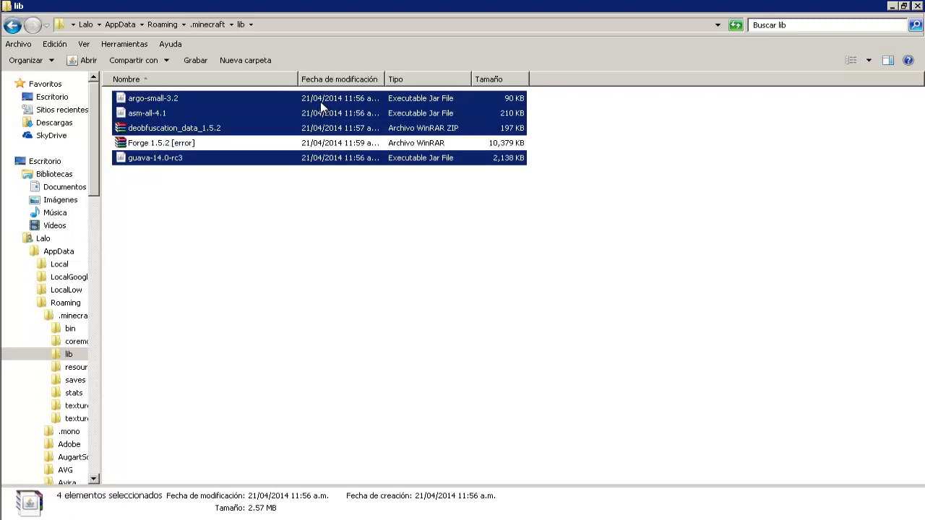
{"action": "key", "text": "Delete"}
{"action": "key", "text": "Return"}
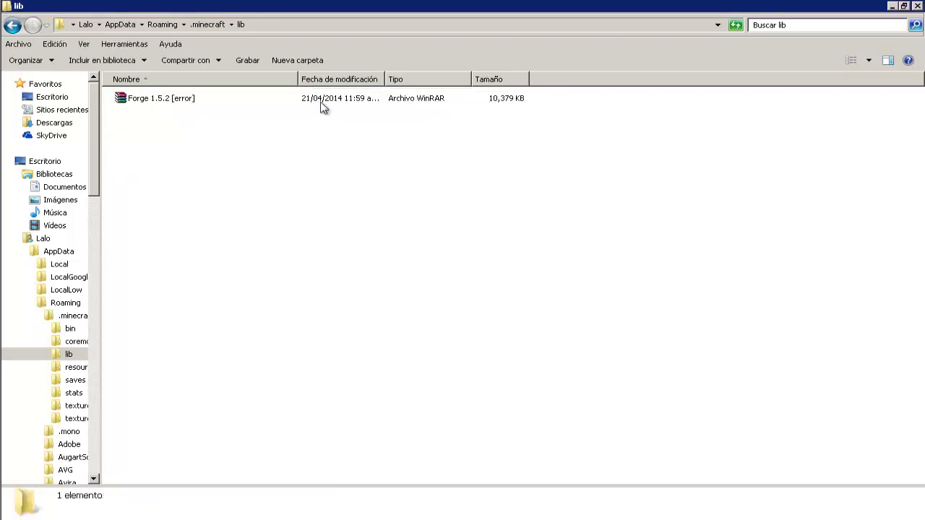
Extract the contents of the Forge 1.5.2 [error] archive directly into the lib folder
{"action": "key", "text": "shift+F10"}
{"action": "key", "text": "Escape"}
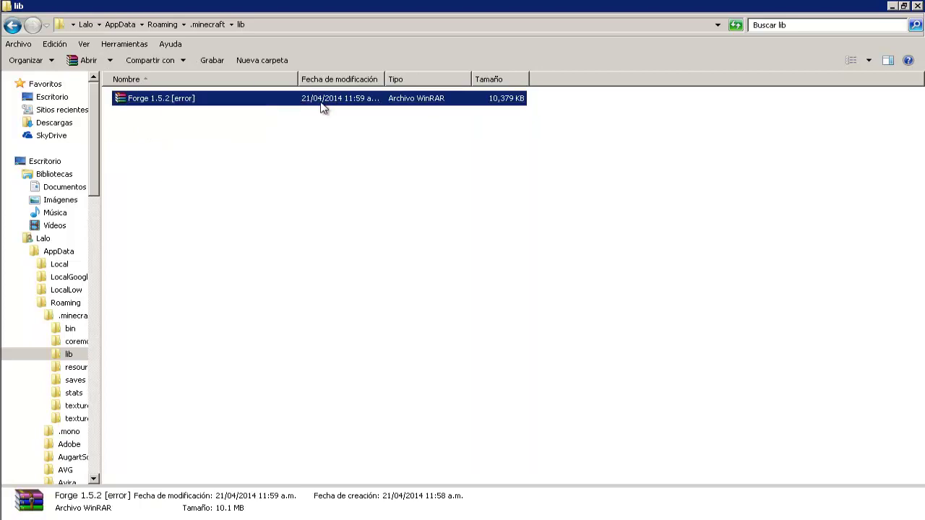
{"action": "key", "text": "ctrl+space"}
{"action": "key", "text": "shift+F10"}
{"action": "key", "text": "Escape"}
{"action": "right_click", "coordinate": [323, 107]}
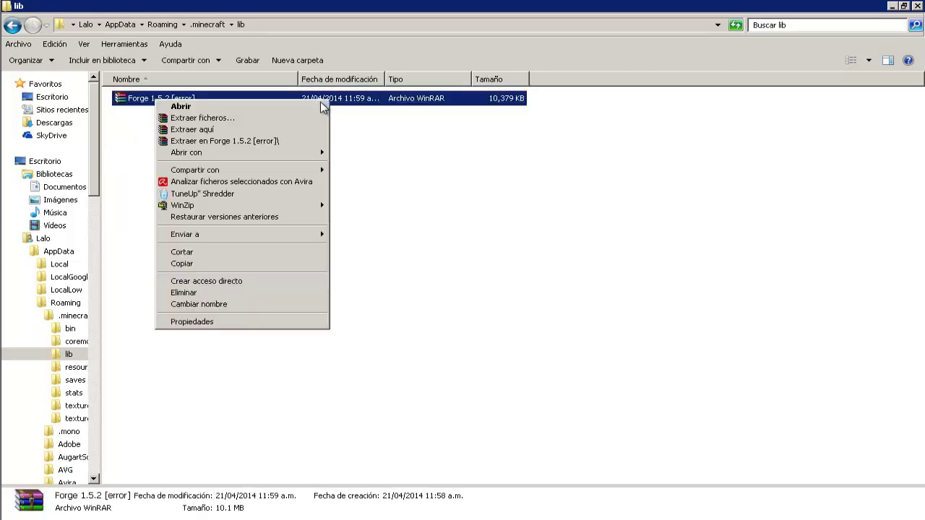
{"action": "key", "text": "Down"}
{"action": "key", "text": "Down"}
{"action": "key", "text": "Down"}
{"action": "key", "text": "Down"}
{"action": "key", "text": "Down"}
{"action": "key", "text": "Up"}
{"action": "key", "text": "Up"}
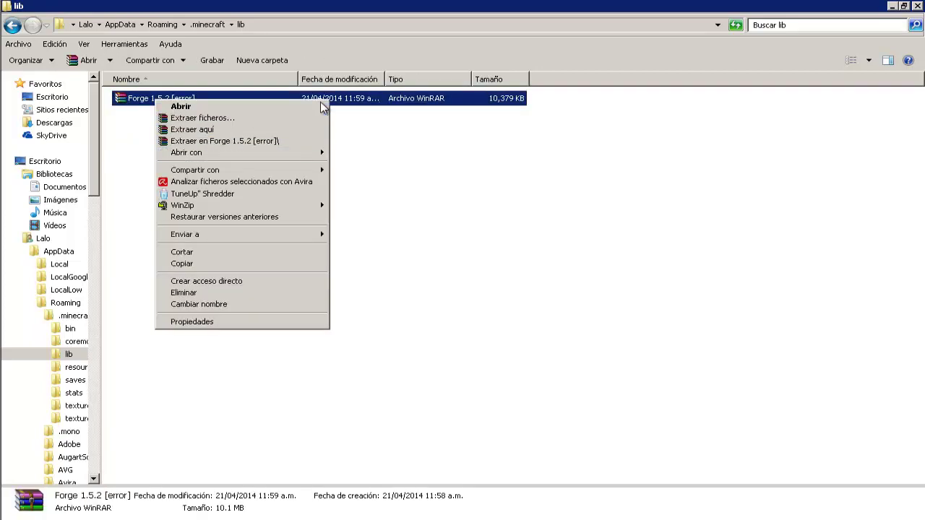
{"action": "key", "text": "Escape"}
{"action": "right_click", "coordinate": [321, 102]}
{"action": "key", "text": "Return"}
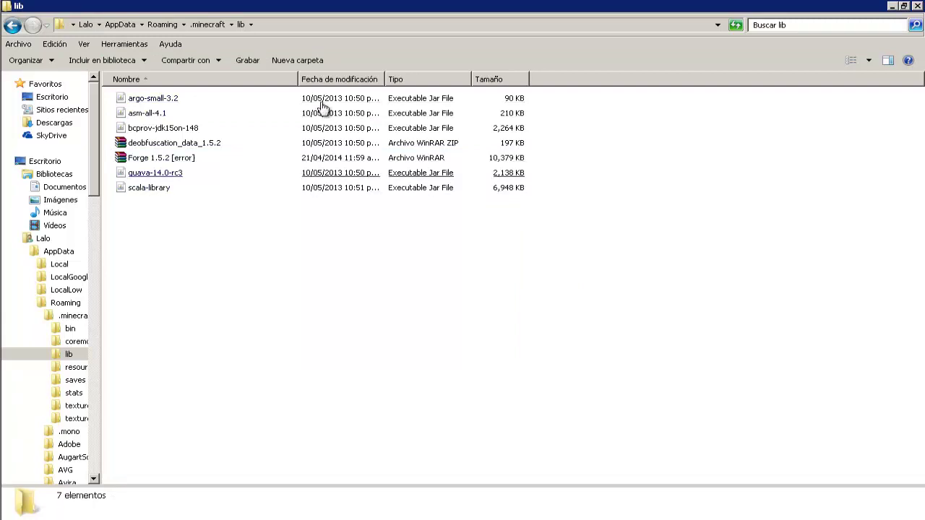
Delete the Forge 1.5.2 [error] archive from the lib folder and return to the desktop
{"action": "key", "text": "Delete"}
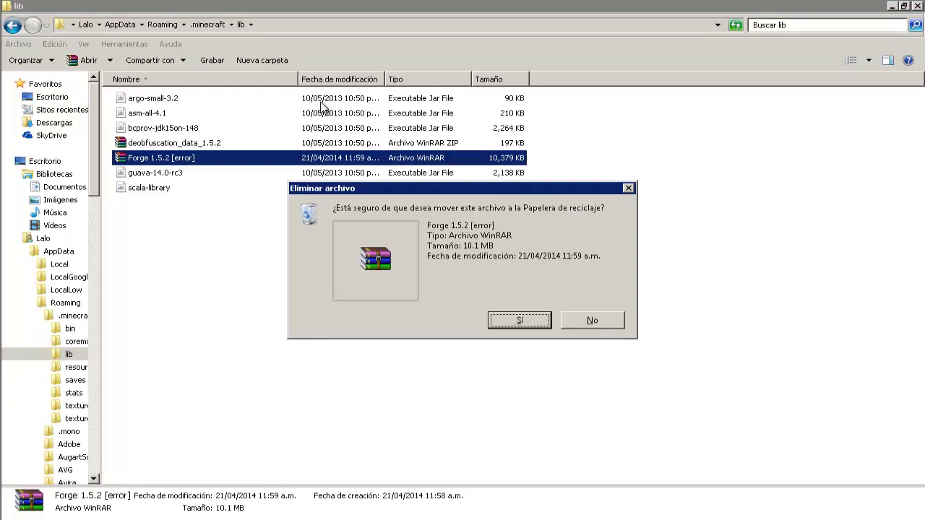
{"action": "key", "text": "Return"}
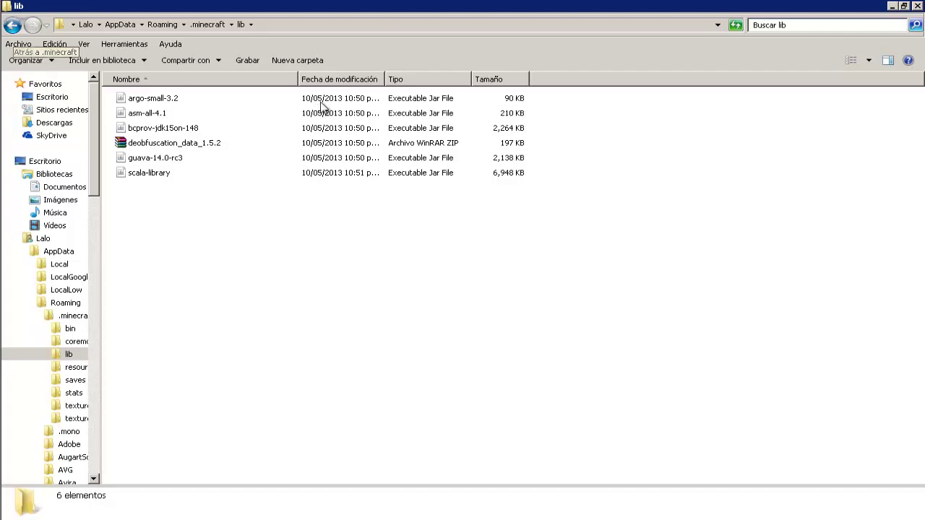
{"action": "key", "text": "super+d"}
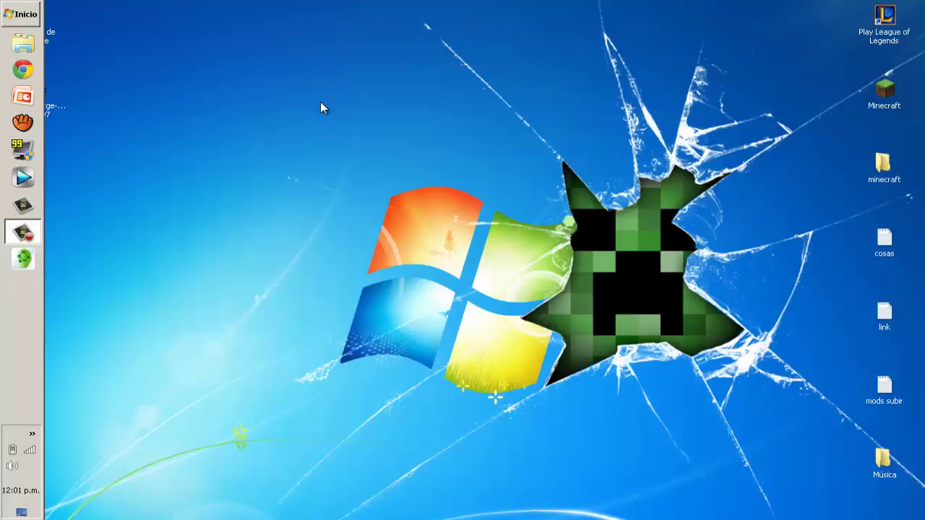
Move the Minecraft shortcut to the middle of the desktop, launch it and enter the game with the prefilled username
{"action": "left_click_drag", "start_coordinate": [884, 94], "coordinate": [389, 165]}
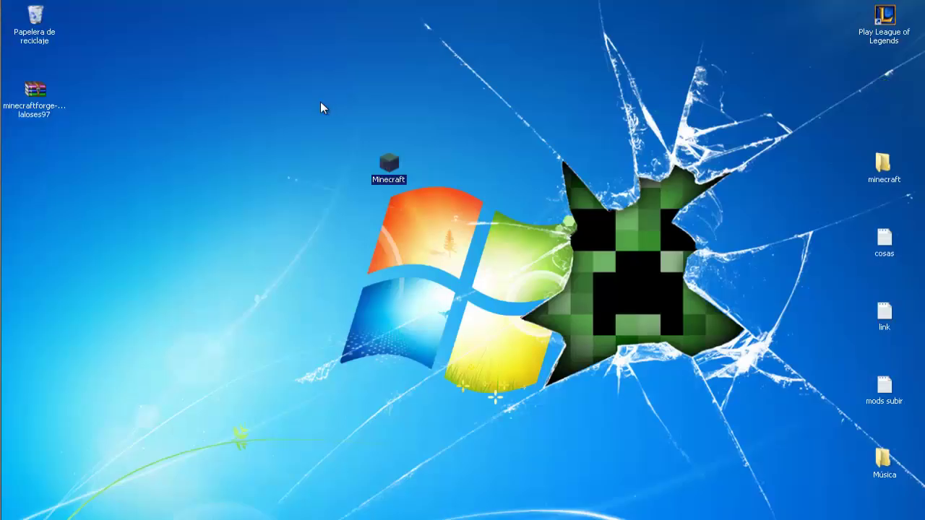
{"action": "double_click", "coordinate": [389, 165]}
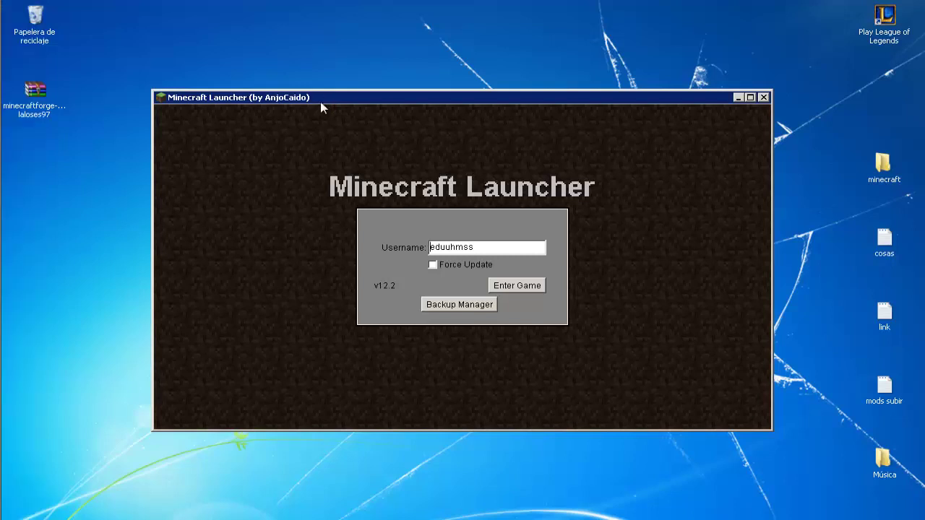
{"action": "key", "text": "Return"}
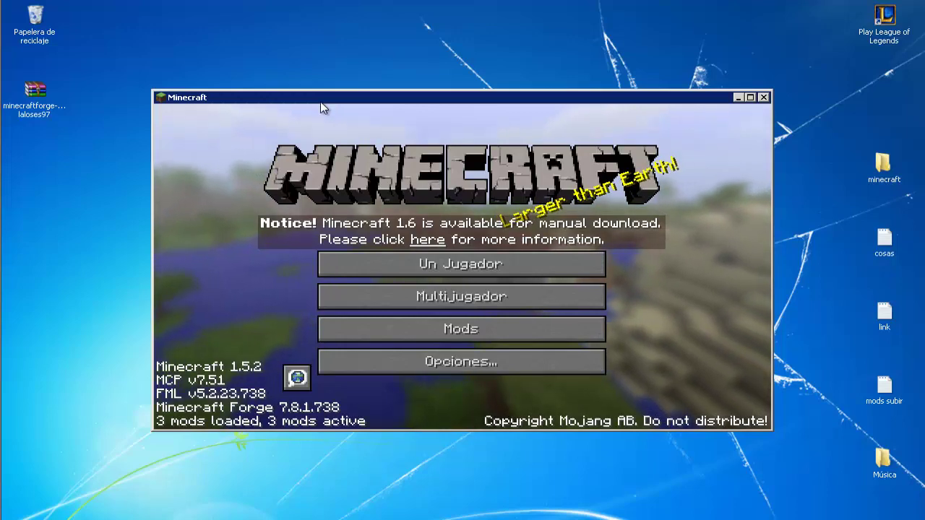
Examine the version details on Minecraft's main menu and the Minecraft Forge and Minecraft Coder Pack entries in the mod list
{"action": "double_click", "coordinate": [322, 102]}
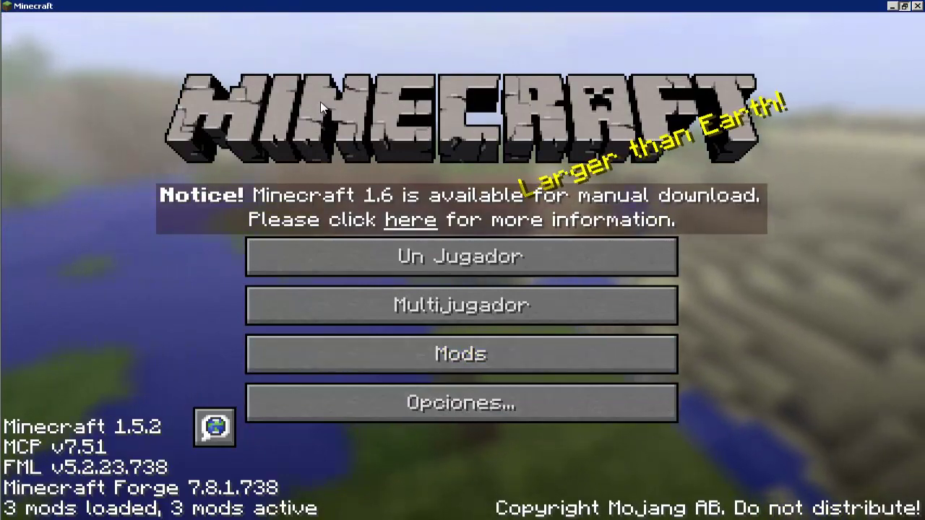
{"action": "key", "text": "super+Down"}
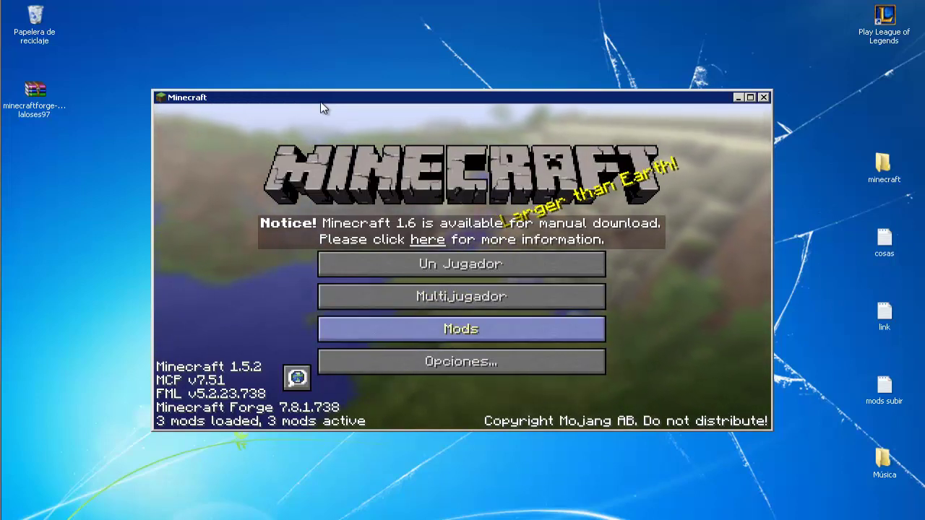
{"action": "left_click", "coordinate": [461, 329]}
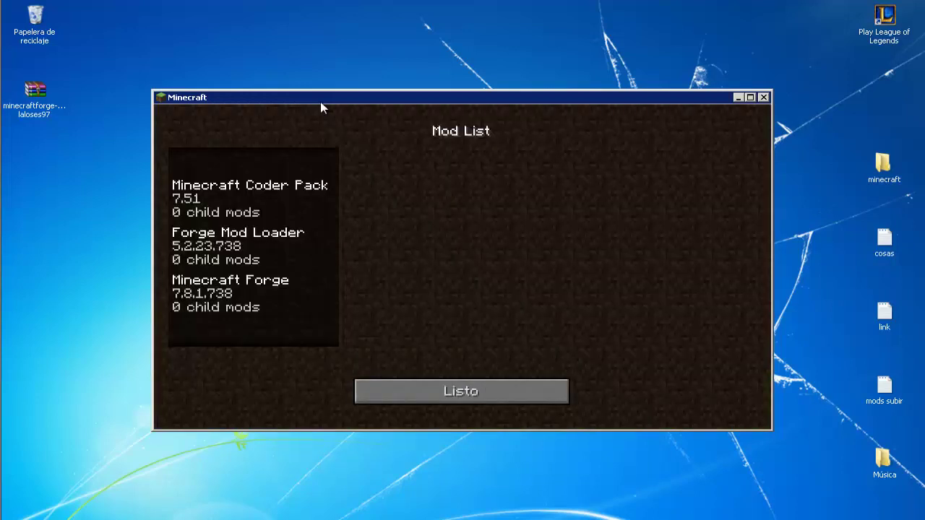
{"action": "left_click", "coordinate": [248, 293]}
{"action": "left_click", "coordinate": [249, 198]}
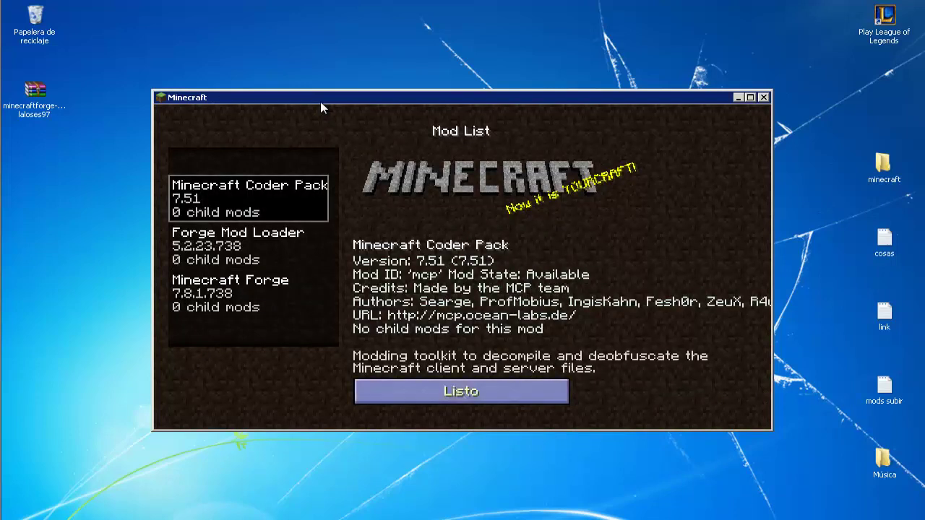
{"action": "left_click", "coordinate": [461, 391]}
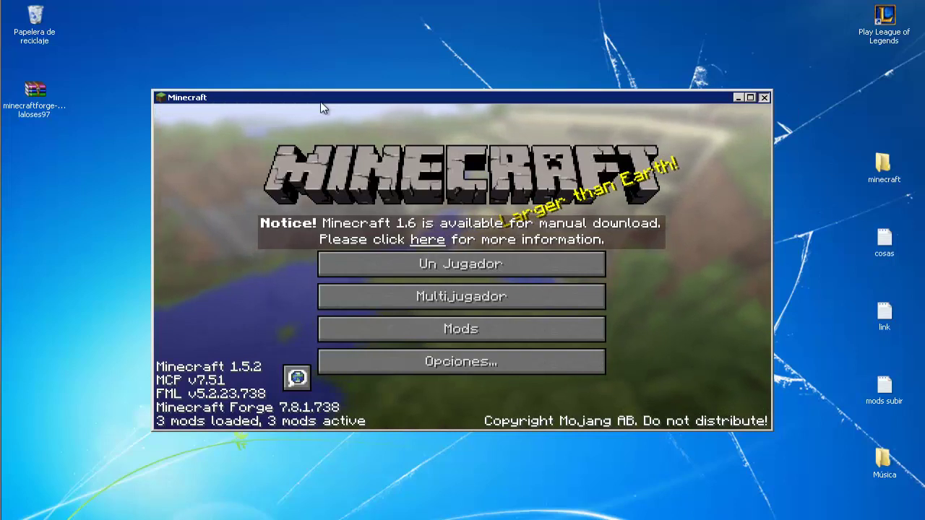
Close Minecraft and move its desktop shortcut back between Play League of Legends and the minecraft folder
{"action": "key", "text": "alt+F4"}
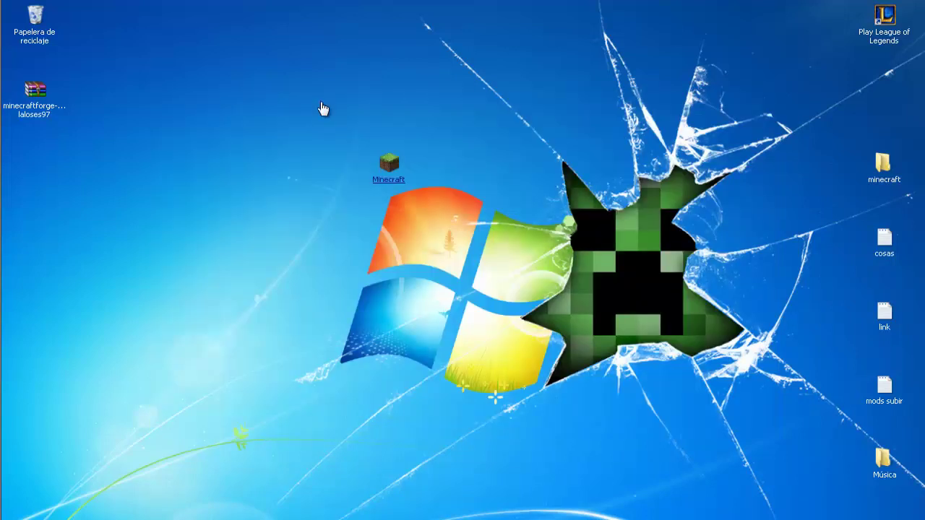
{"action": "left_click_drag", "start_coordinate": [389, 165], "coordinate": [885, 92]}
Delete the minecraftforge-1.5.2 archive from the desktop
{"action": "left_click_drag", "start_coordinate": [87, 75], "coordinate": [26, 97]}
{"action": "key", "text": "Delete"}
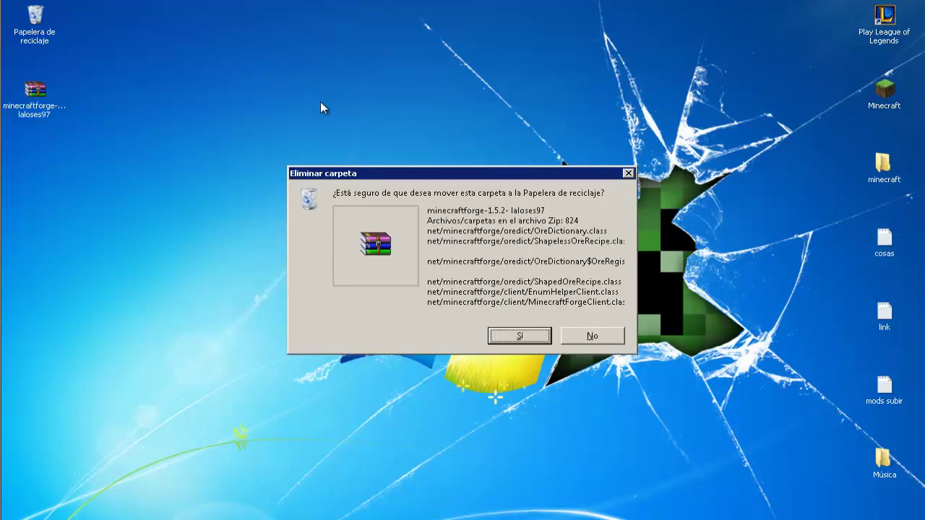
{"action": "key", "text": "Return"}
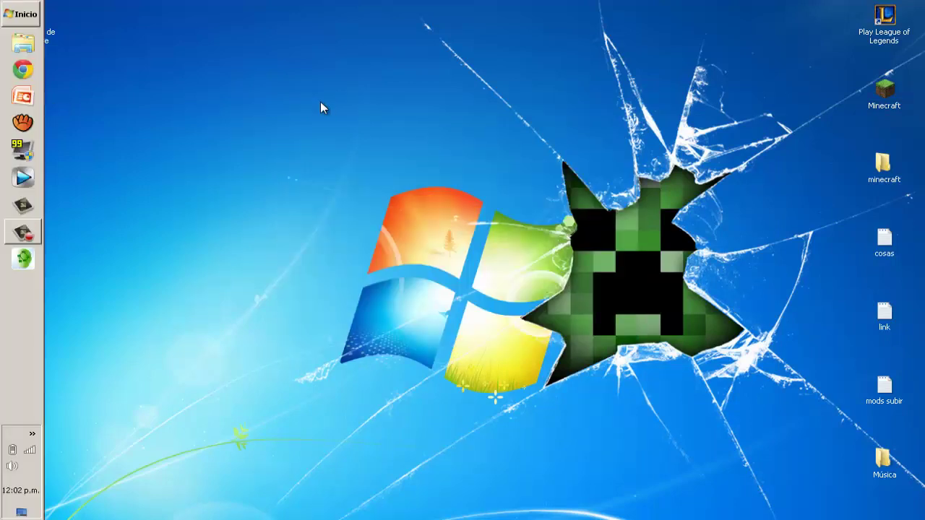